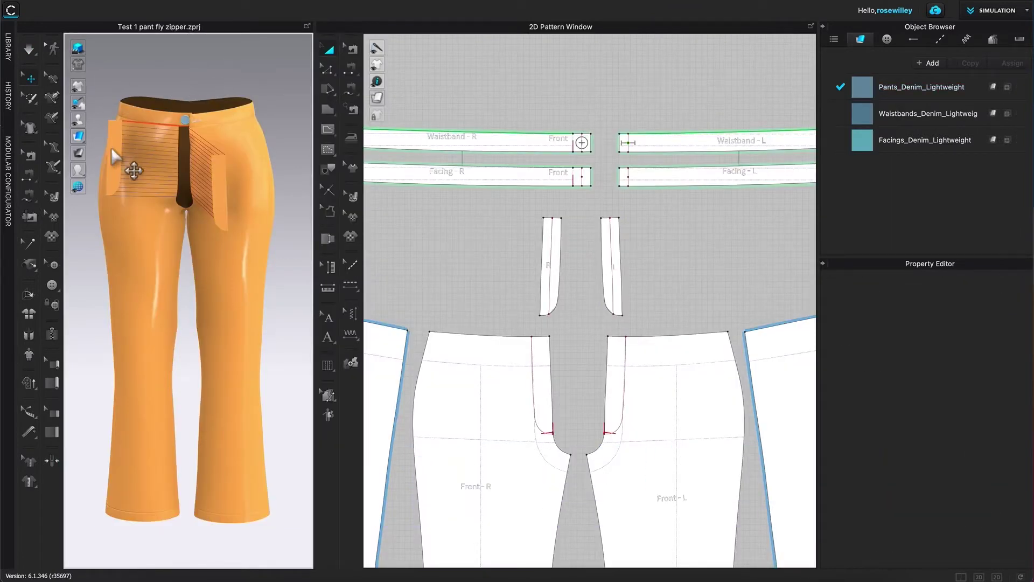
Inspect the closed fly zipper on the 3D pants from an angled view.
{"action": "left_click", "coordinate": [133, 167]}
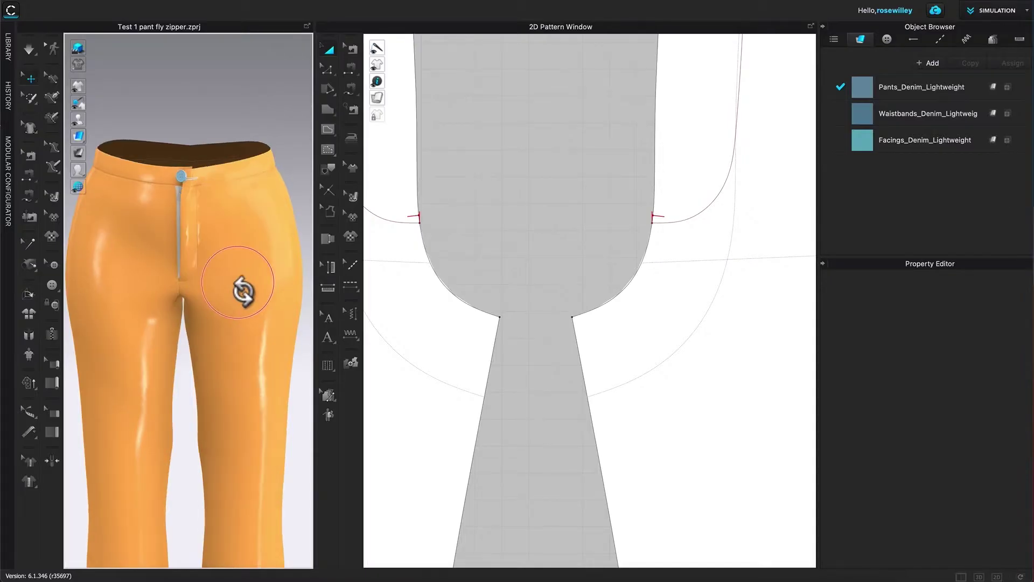
{"action": "mouse_move", "coordinate": [242, 291]}
{"action": "right_mouse_down"}
{"action": "mouse_move", "coordinate": [231, 293]}
{"action": "mouse_move", "coordinate": [261, 293]}
{"action": "right_mouse_up"}
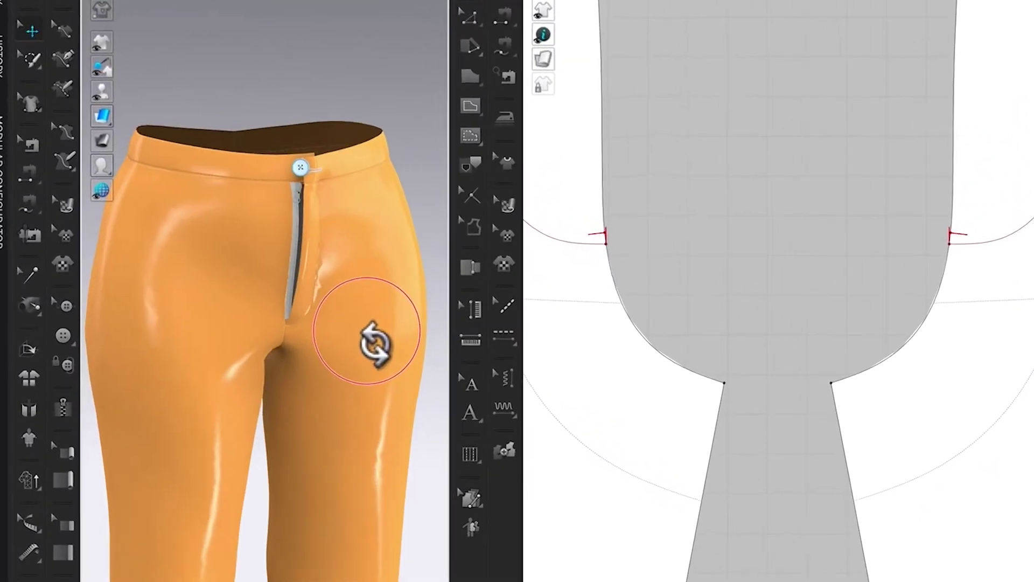
{"action": "right_click_drag", "start_coordinate": [375, 344], "coordinate": [356, 333]}
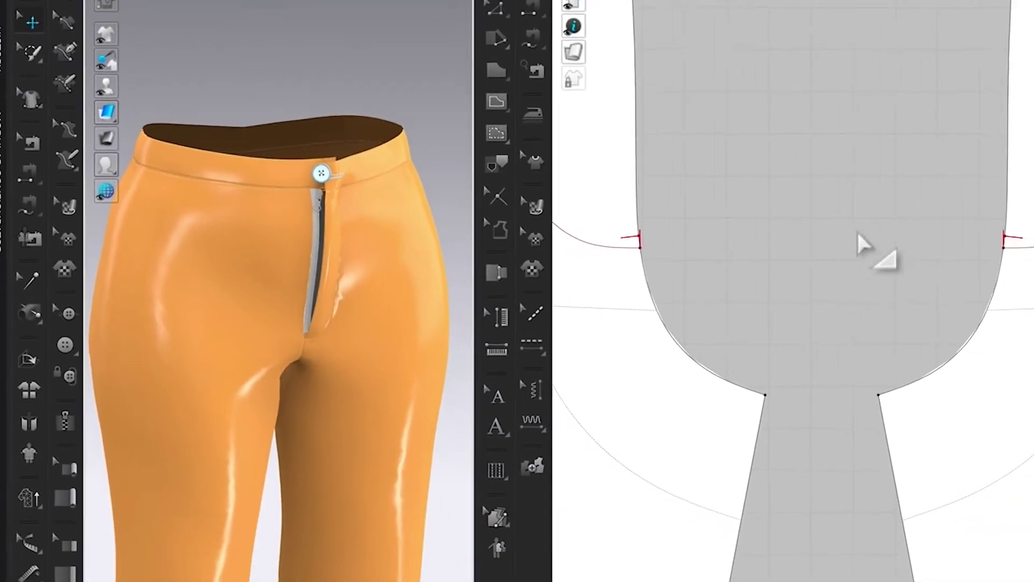
Unstrengthen all the pattern pieces of the pants at once.
{"action": "scroll", "coordinate": [859, 238], "scroll_direction": "down", "scroll_amount": 6}
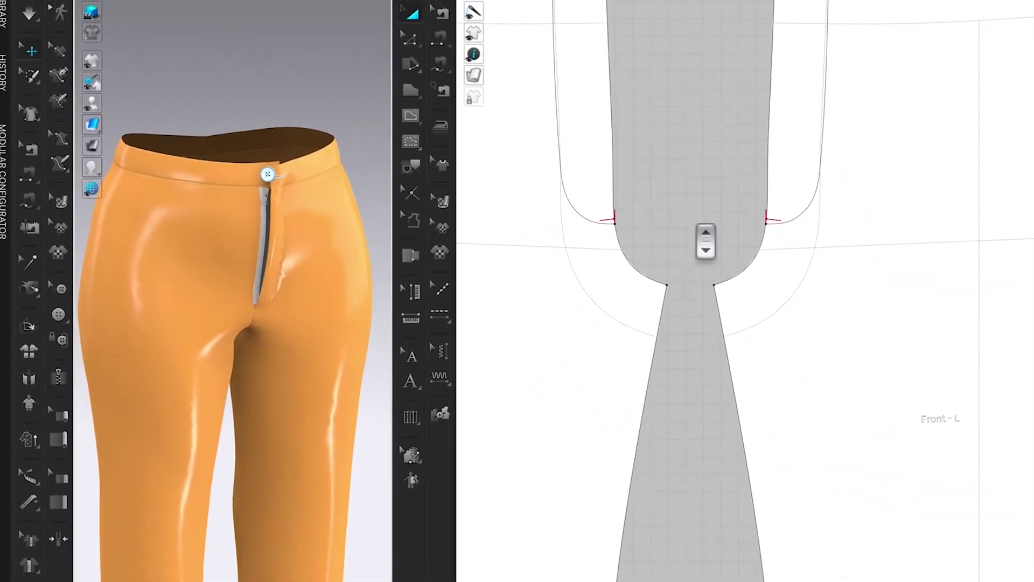
{"action": "scroll", "coordinate": [563, 216], "scroll_direction": "up", "scroll_amount": 10}
{"action": "scroll", "coordinate": [563, 215], "scroll_direction": "down", "scroll_amount": 4}
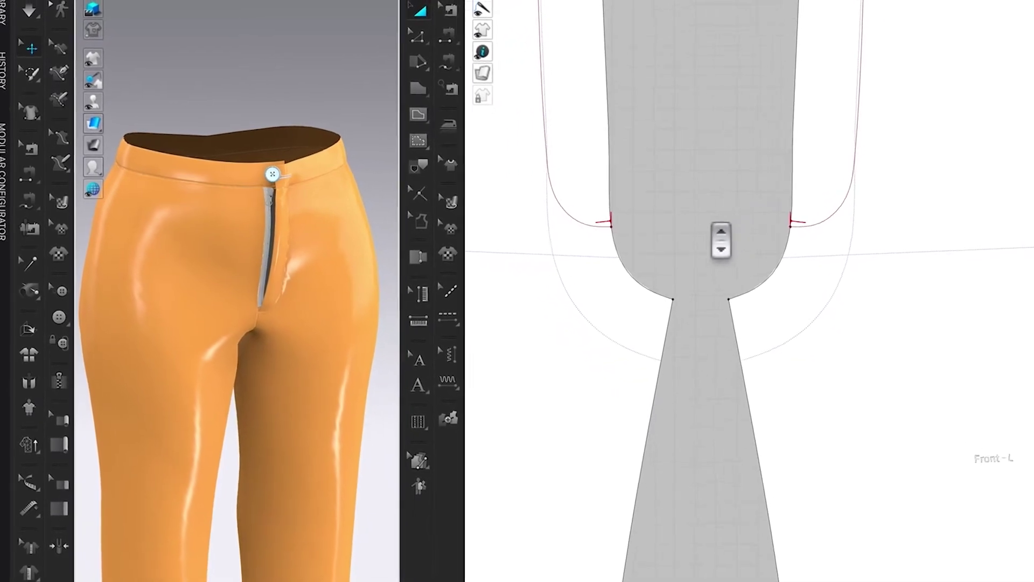
{"action": "scroll", "coordinate": [721, 240], "scroll_direction": "down", "scroll_amount": 5}
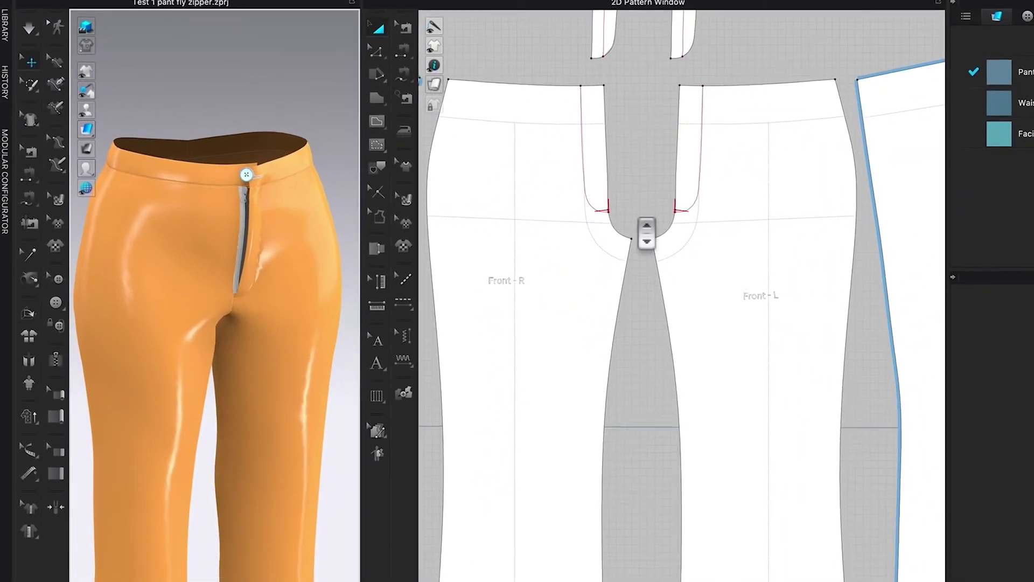
{"action": "scroll", "coordinate": [646, 242], "scroll_direction": "down", "scroll_amount": 4}
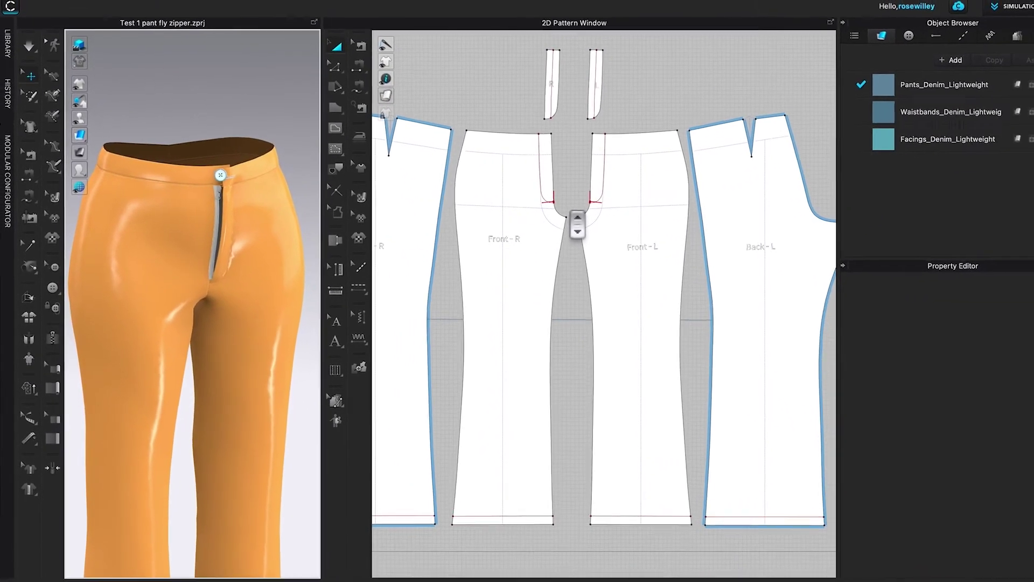
{"action": "scroll", "coordinate": [584, 220], "scroll_direction": "down", "scroll_amount": 3}
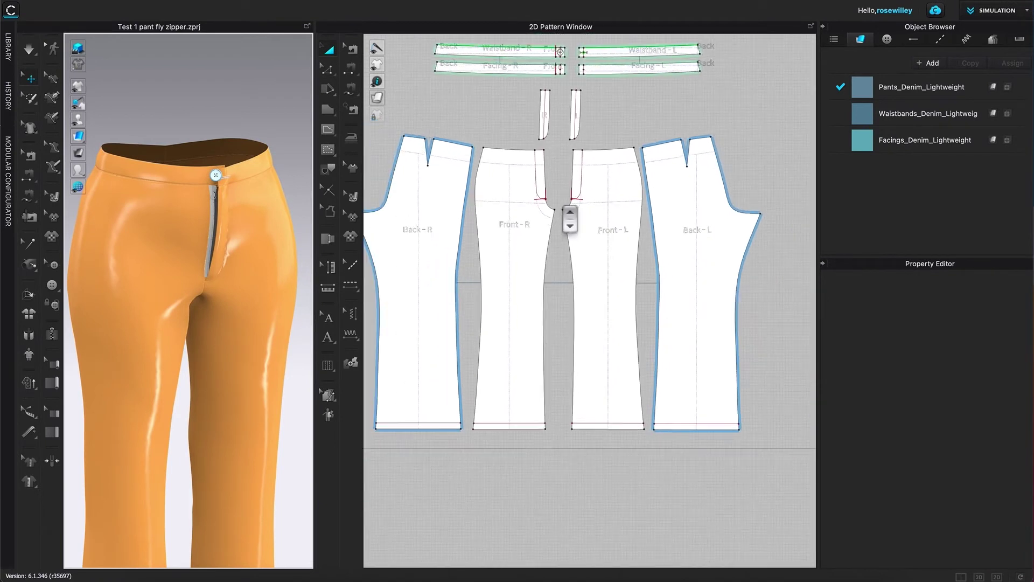
{"action": "scroll", "coordinate": [570, 219], "scroll_direction": "down", "scroll_amount": 6}
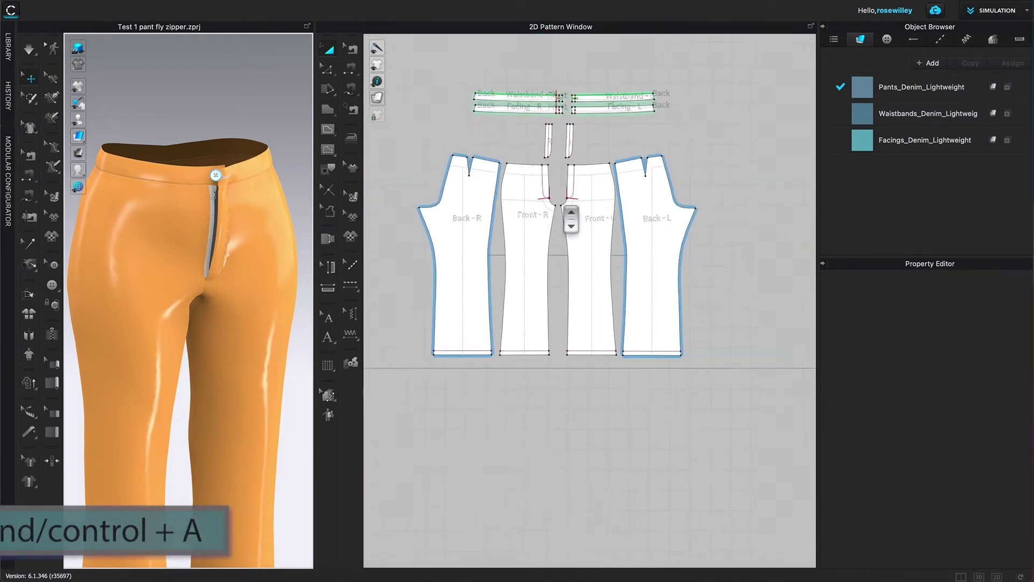
{"action": "scroll", "coordinate": [571, 219], "scroll_direction": "down", "scroll_amount": 2}
{"action": "key", "text": "ctrl+a"}
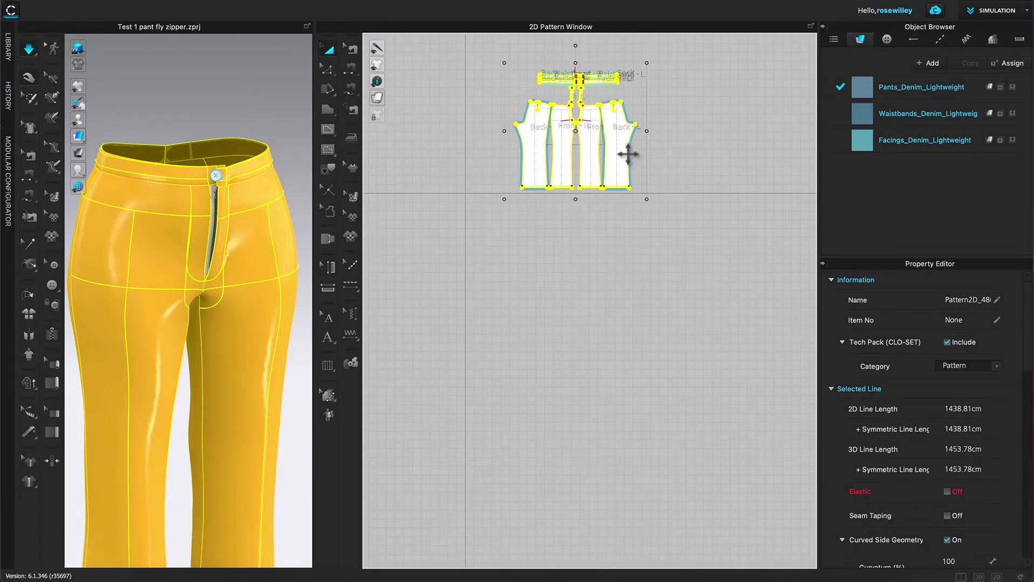
{"action": "right_click", "coordinate": [626, 153]}
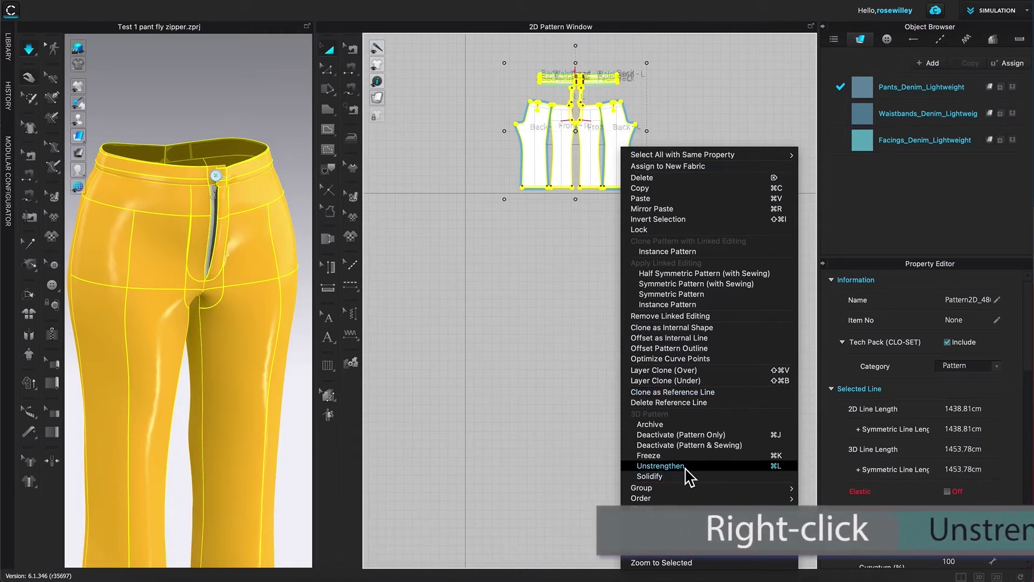
{"action": "left_click", "coordinate": [661, 466]}
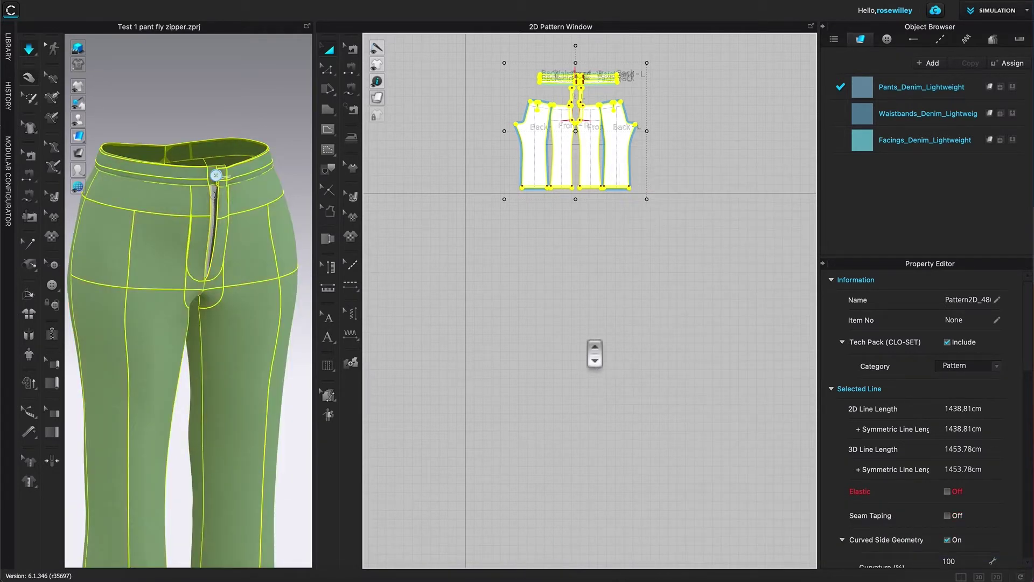
{"action": "left_click", "coordinate": [722, 97]}
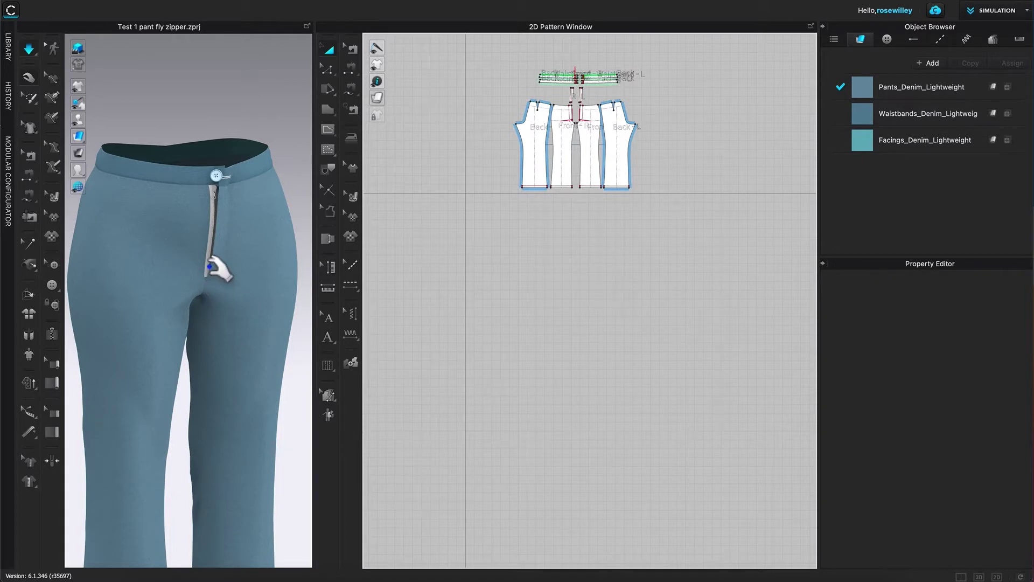
Pull the front end of the left waistband over the button above the fly, and let the simulation settle it.
{"action": "left_click_drag", "start_coordinate": [210, 266], "coordinate": [215, 232]}
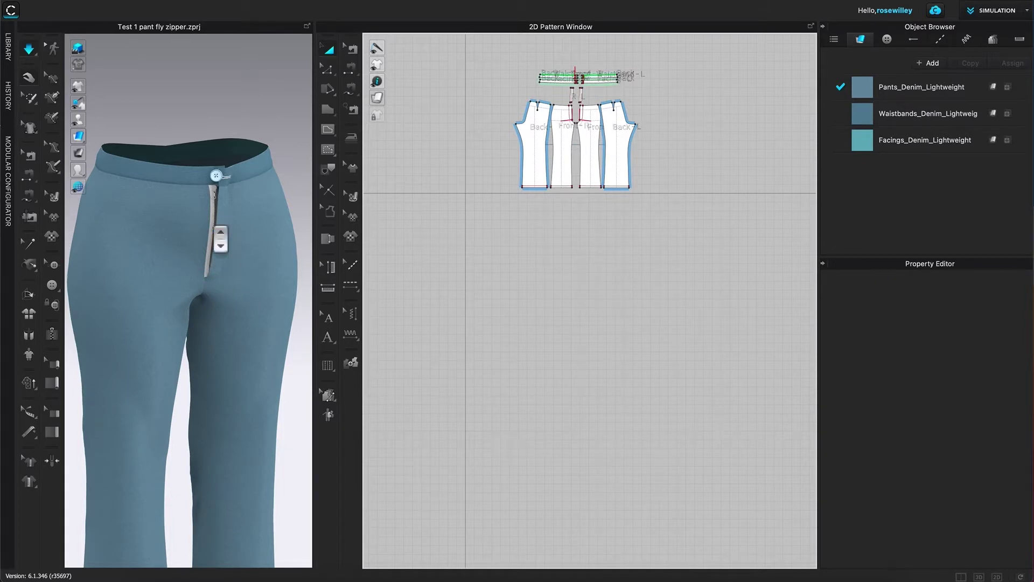
{"action": "scroll", "coordinate": [222, 236], "scroll_direction": "up", "scroll_amount": 3}
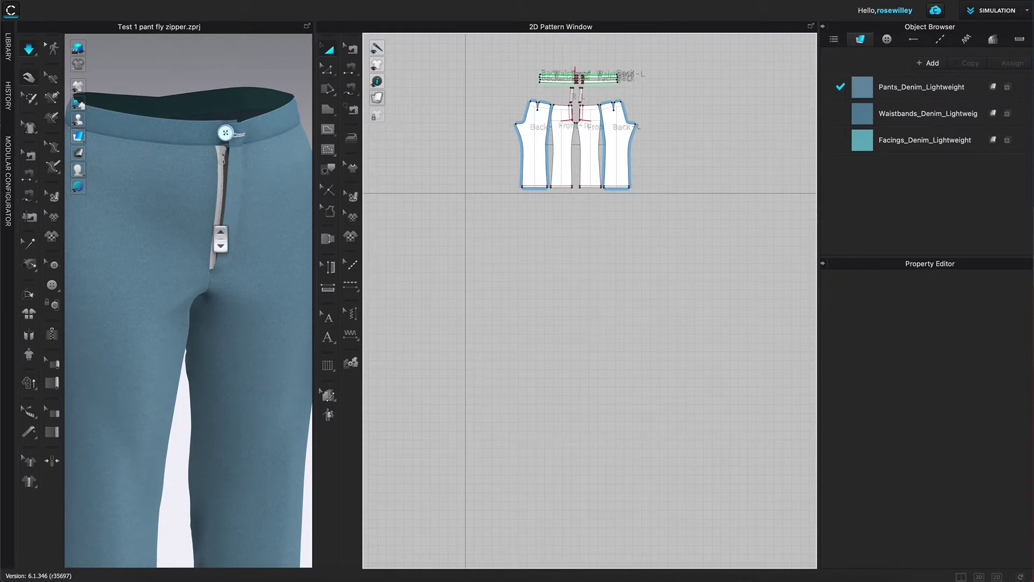
{"action": "left_click_drag", "start_coordinate": [220, 238], "coordinate": [237, 194]}
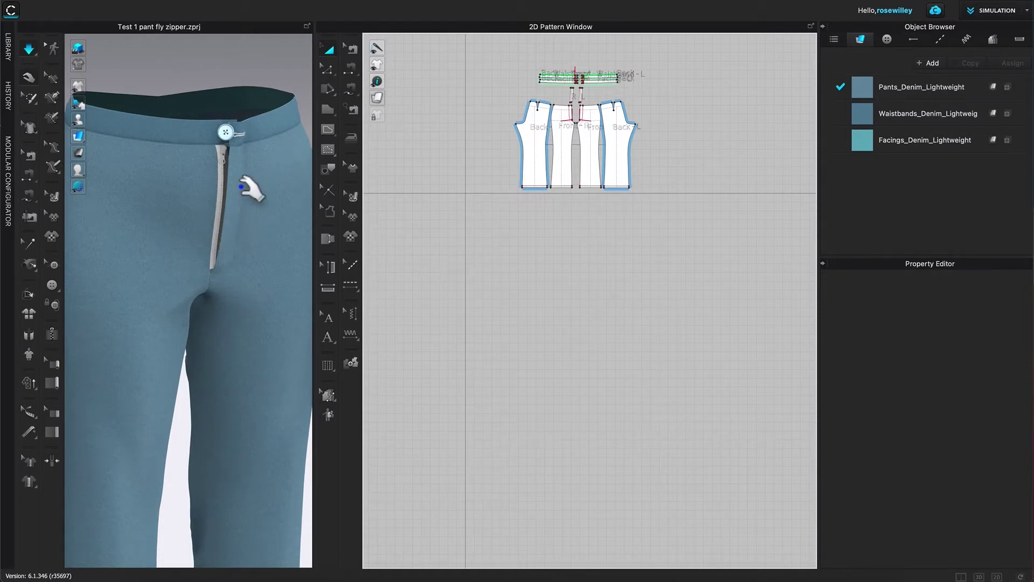
{"action": "left_click", "coordinate": [249, 189]}
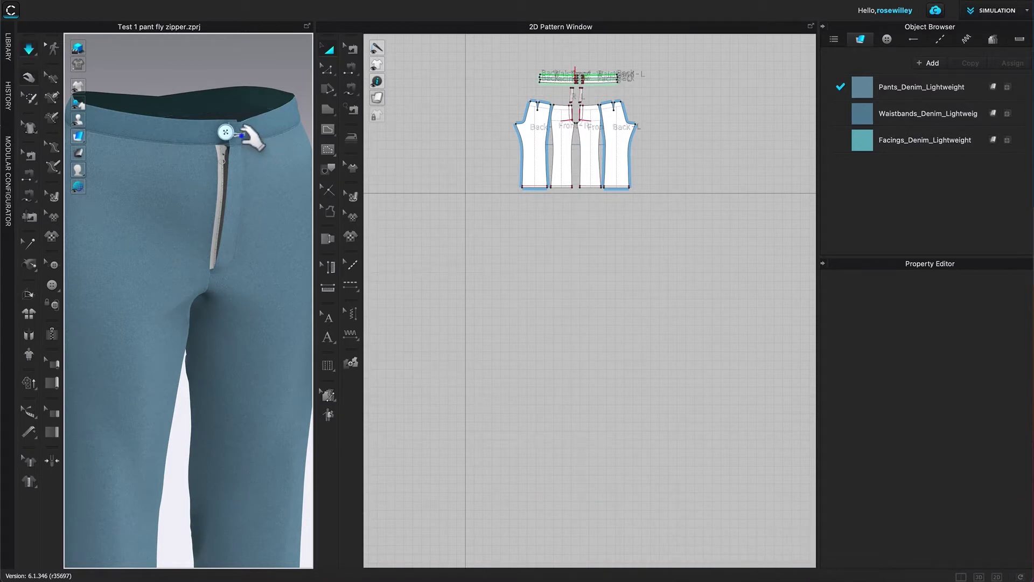
{"action": "left_click", "coordinate": [249, 136]}
{"action": "mouse_move", "coordinate": [259, 142]}
{"action": "left_mouse_down"}
{"action": "mouse_move", "coordinate": [290, 139]}
{"action": "mouse_move", "coordinate": [291, 125]}
{"action": "mouse_move", "coordinate": [292, 136]}
{"action": "mouse_move", "coordinate": [254, 145]}
{"action": "left_mouse_up"}
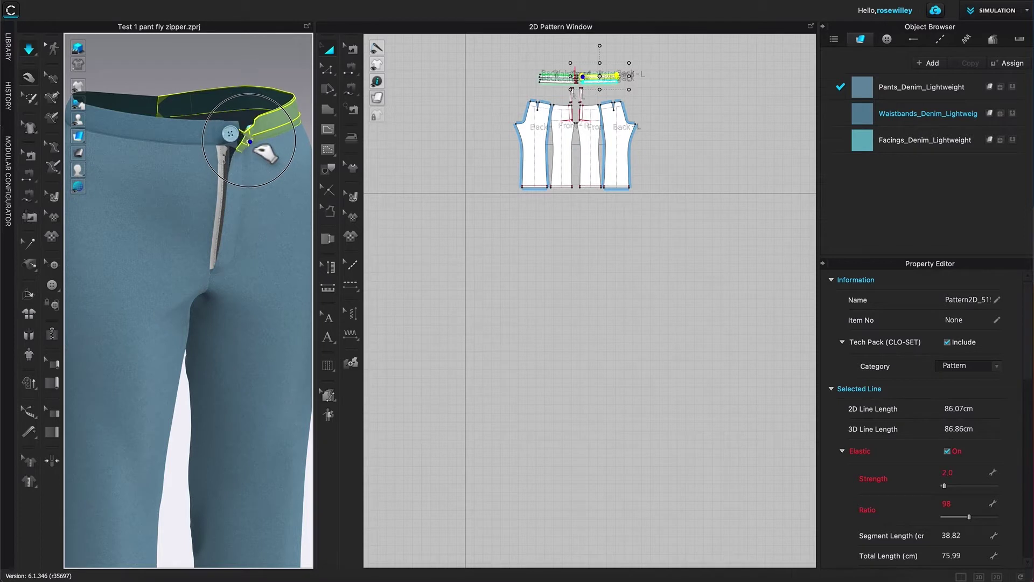
{"action": "key", "text": "space"}
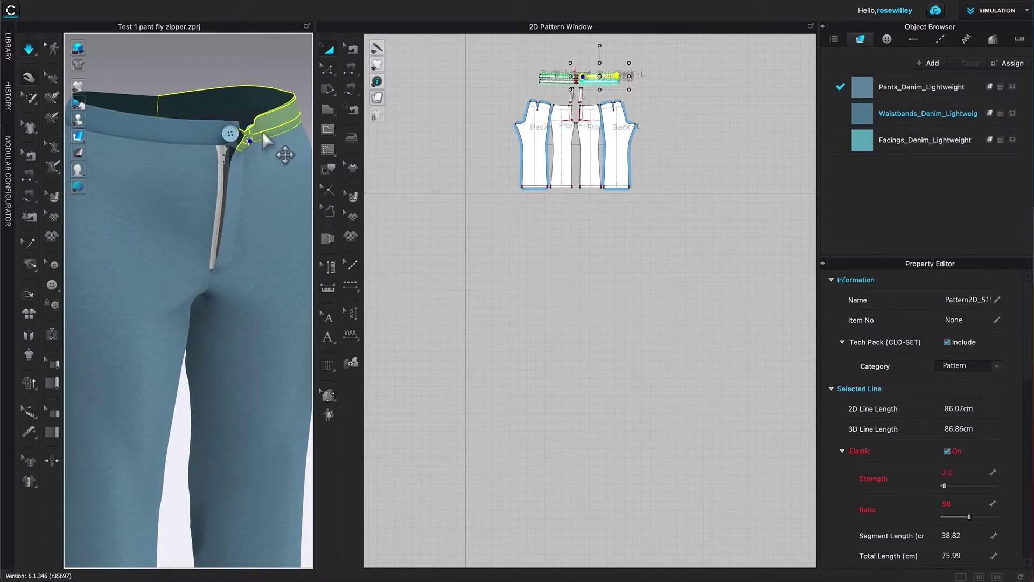
{"action": "key", "text": "space"}
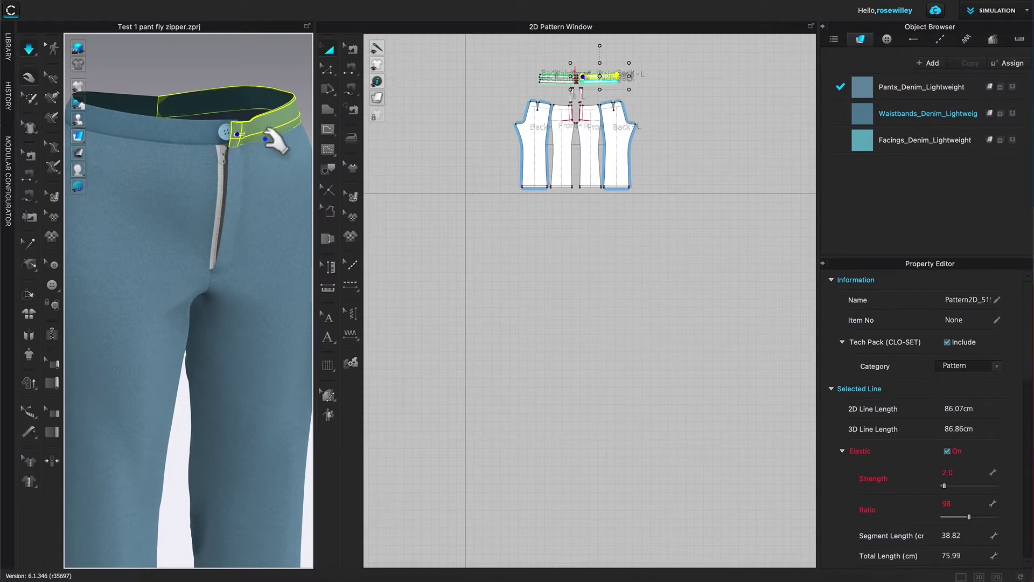
{"action": "key", "text": "space"}
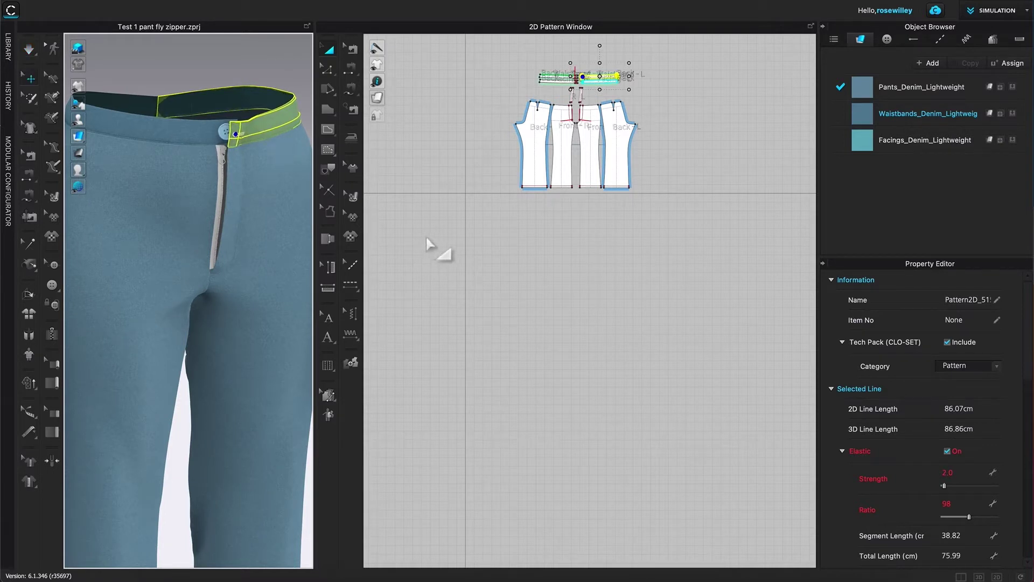
{"action": "left_click", "coordinate": [423, 236]}
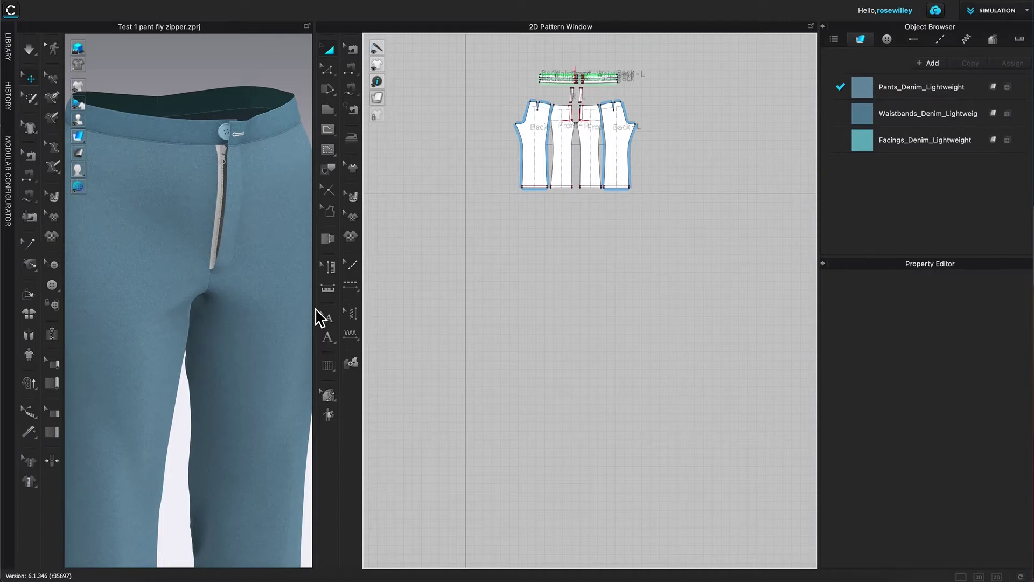
Enlarge the 3D view, set the fly zipper's width to 0.30 cm, and simulate the garment.
{"action": "left_click_drag", "start_coordinate": [323, 318], "coordinate": [543, 341]}
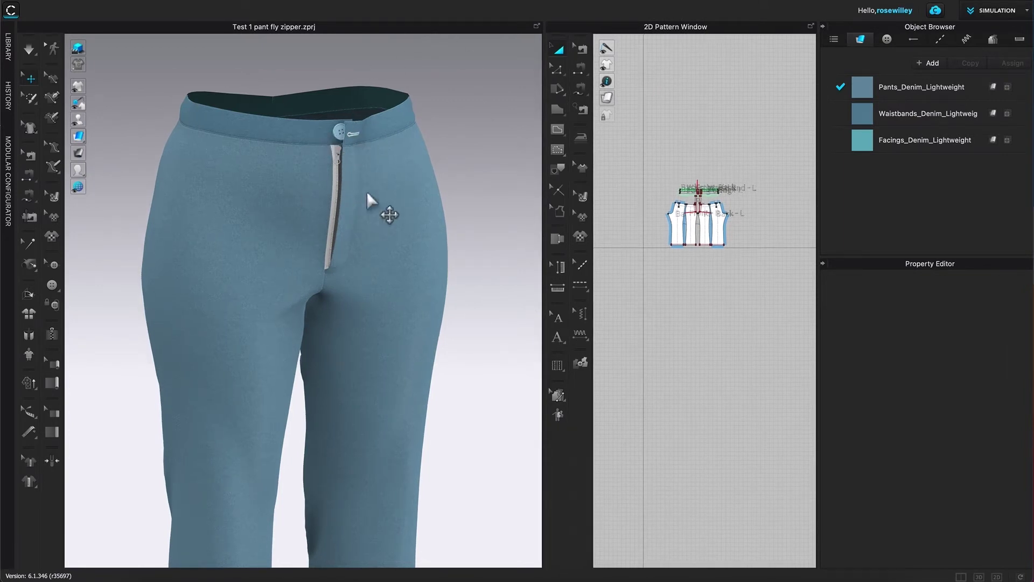
{"action": "left_click", "coordinate": [31, 79]}
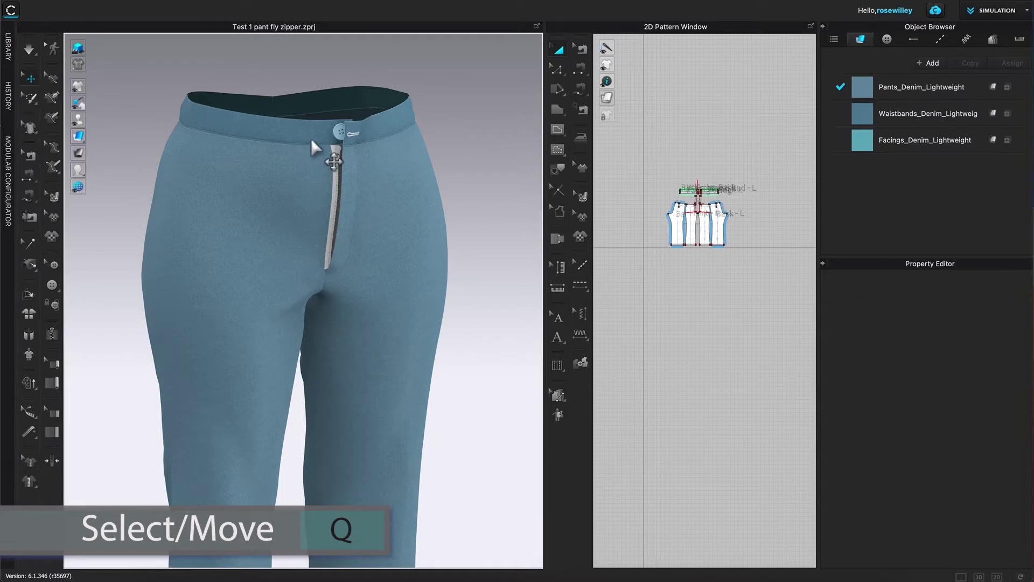
{"action": "left_click", "coordinate": [337, 169]}
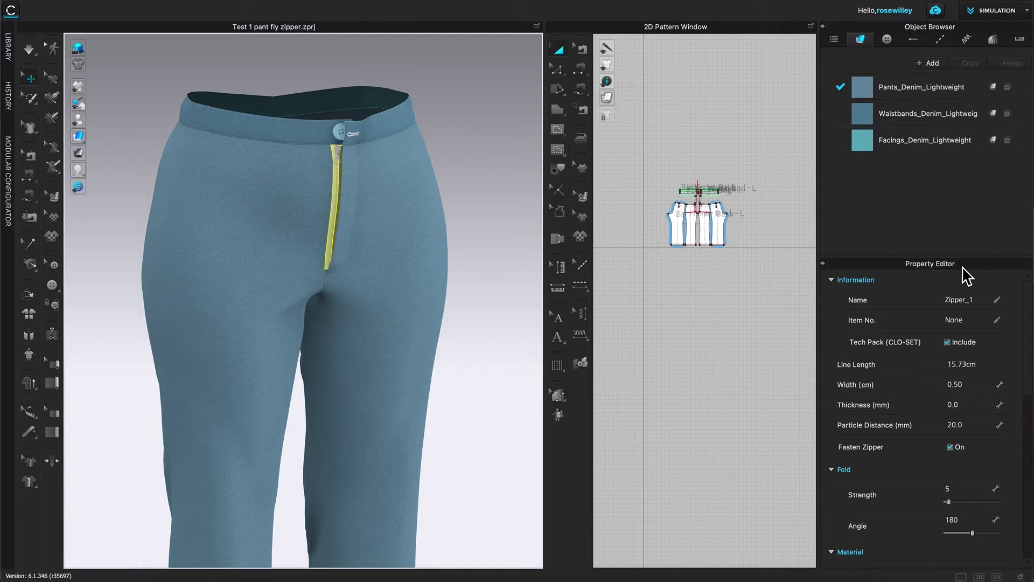
{"action": "scroll", "coordinate": [915, 408], "scroll_direction": "down", "scroll_amount": 1}
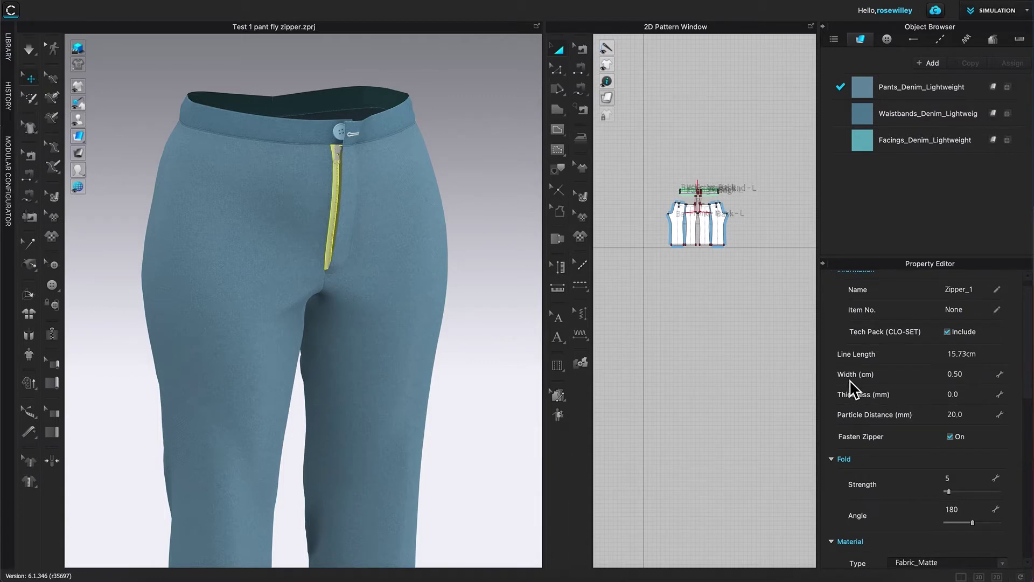
{"action": "left_click", "coordinate": [955, 374]}
{"action": "key", "text": "Return"}
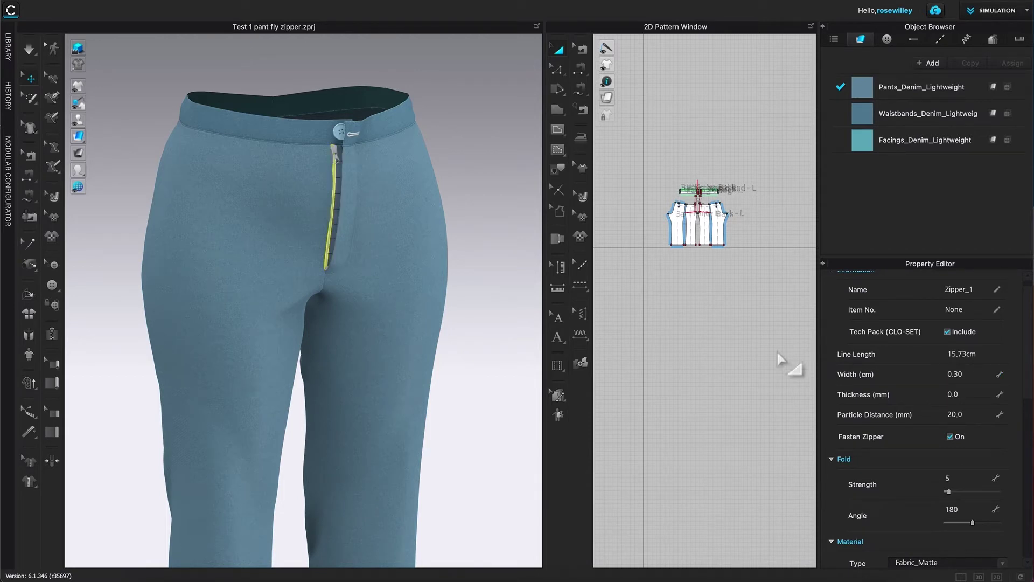
{"action": "key", "text": "space"}
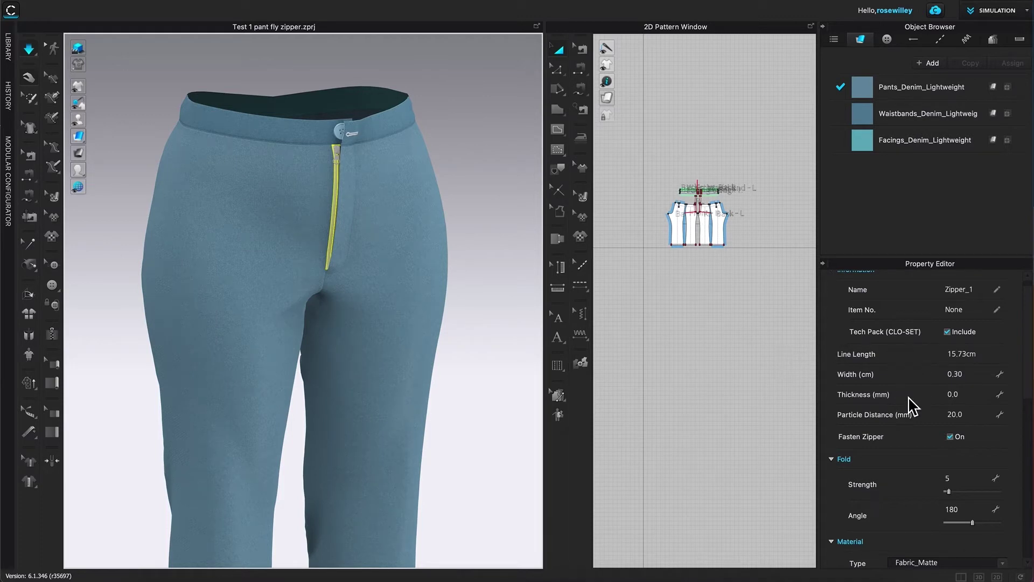
Match the fly zipper's colour to the pants by sampling the denim with the Eyedropper, setting it to 5F7A89.
{"action": "scroll", "coordinate": [911, 407], "scroll_direction": "down", "scroll_amount": 2}
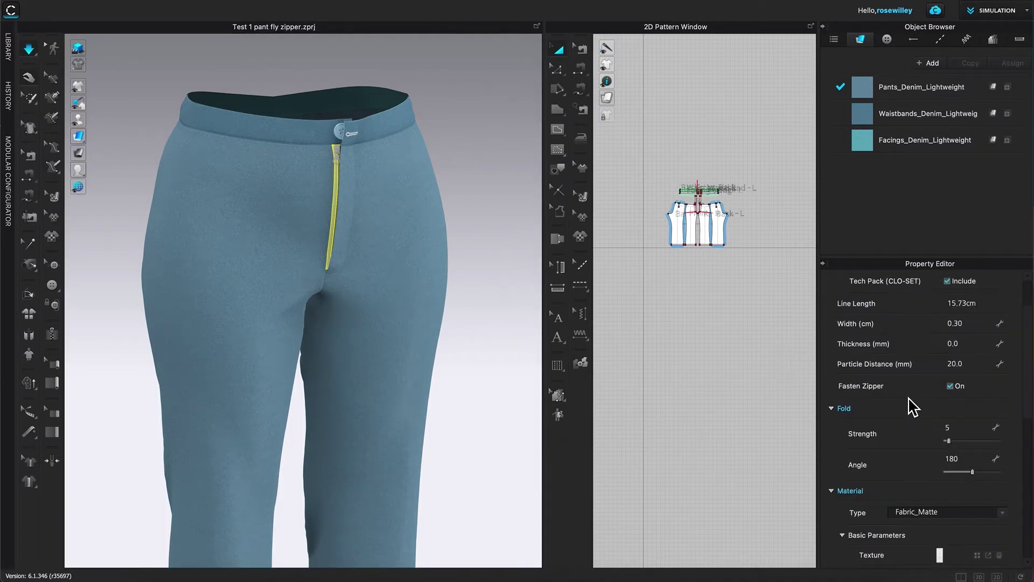
{"action": "scroll", "coordinate": [915, 407], "scroll_direction": "down", "scroll_amount": 2}
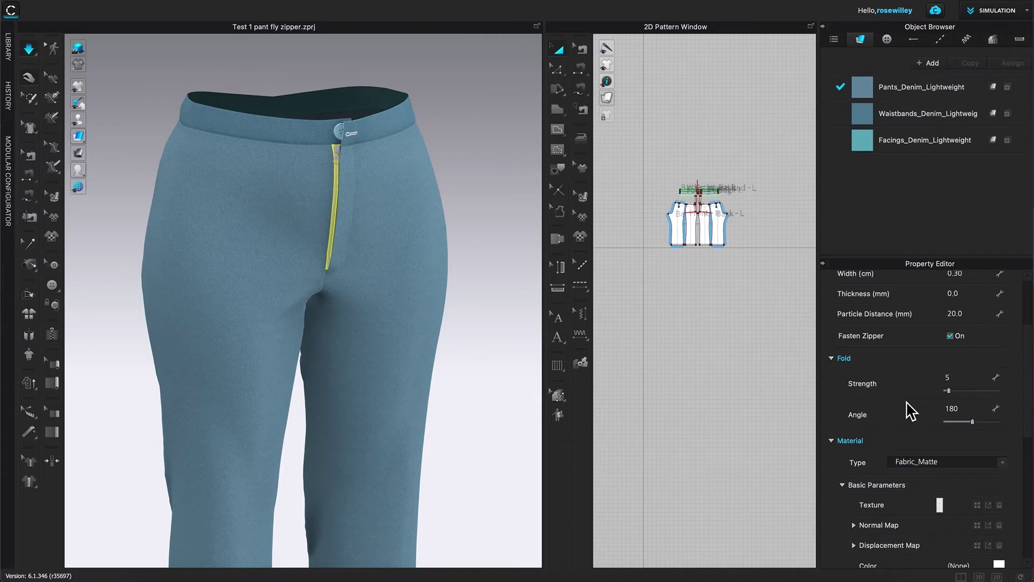
{"action": "key", "text": "w"}
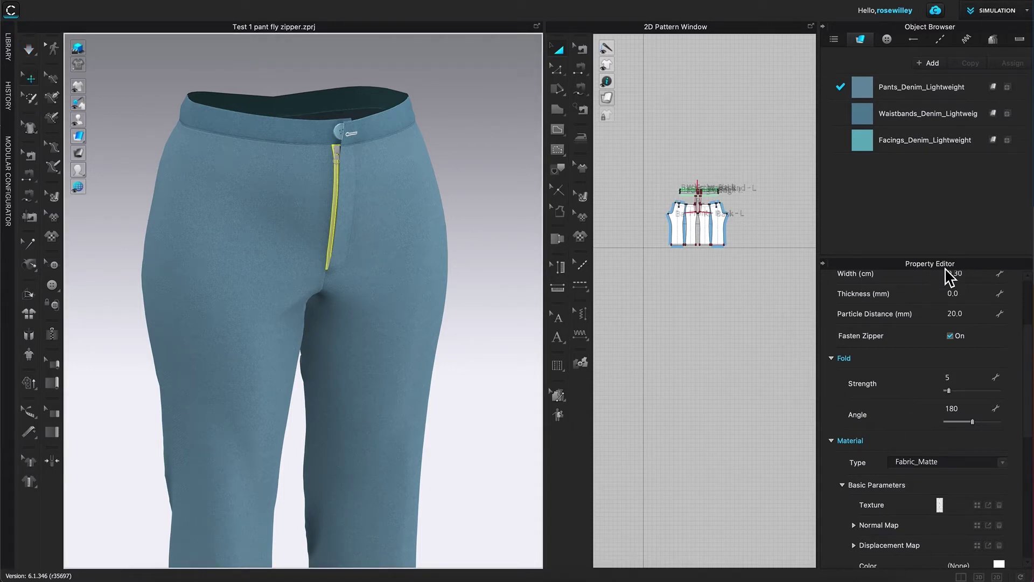
{"action": "scroll", "coordinate": [914, 388], "scroll_direction": "down", "scroll_amount": 3}
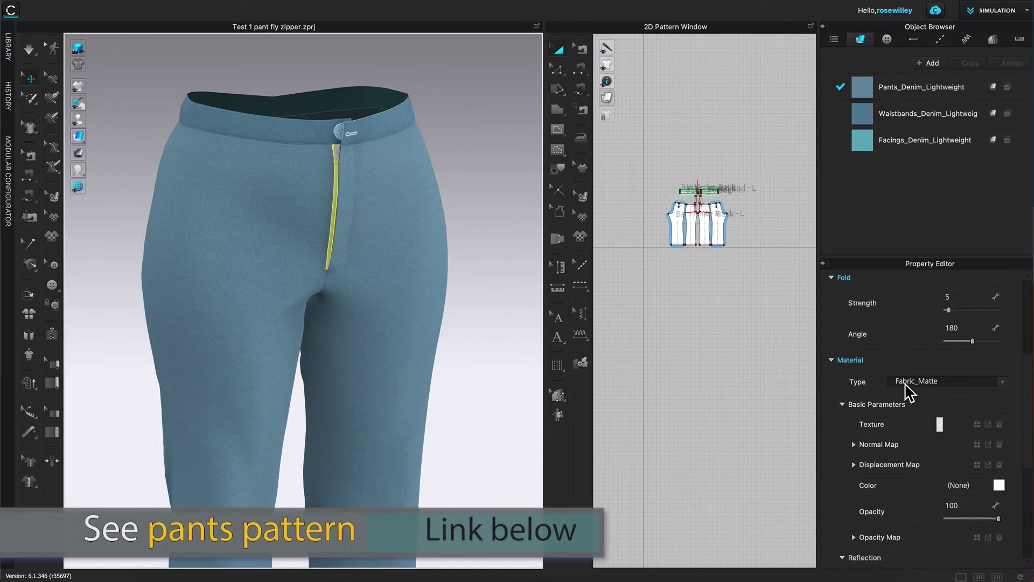
{"action": "scroll", "coordinate": [909, 393], "scroll_direction": "down", "scroll_amount": 2}
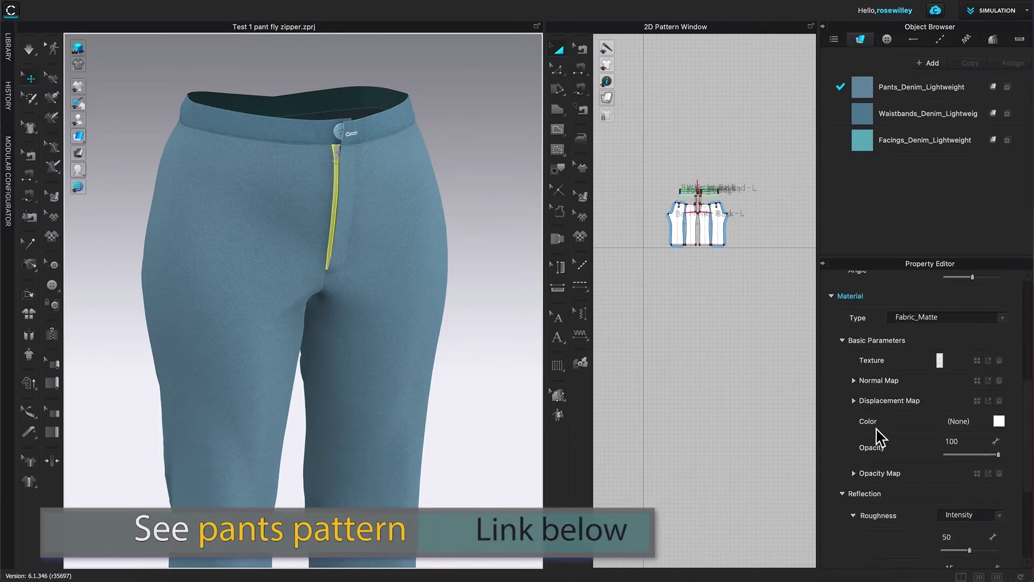
{"action": "left_click", "coordinate": [999, 421]}
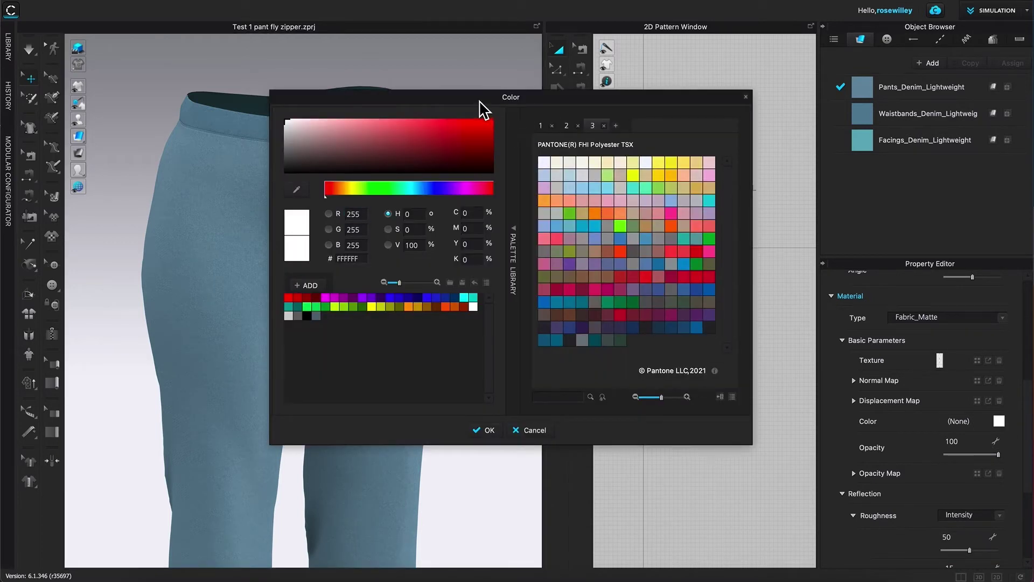
{"action": "left_click_drag", "start_coordinate": [479, 107], "coordinate": [620, 88]}
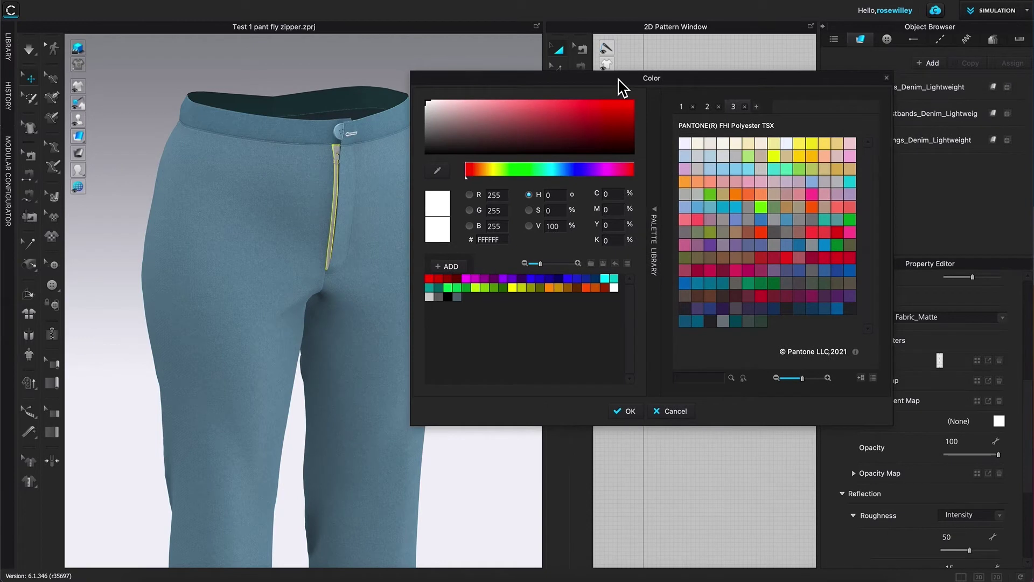
{"action": "left_click", "coordinate": [440, 172]}
{"action": "left_click", "coordinate": [301, 199]}
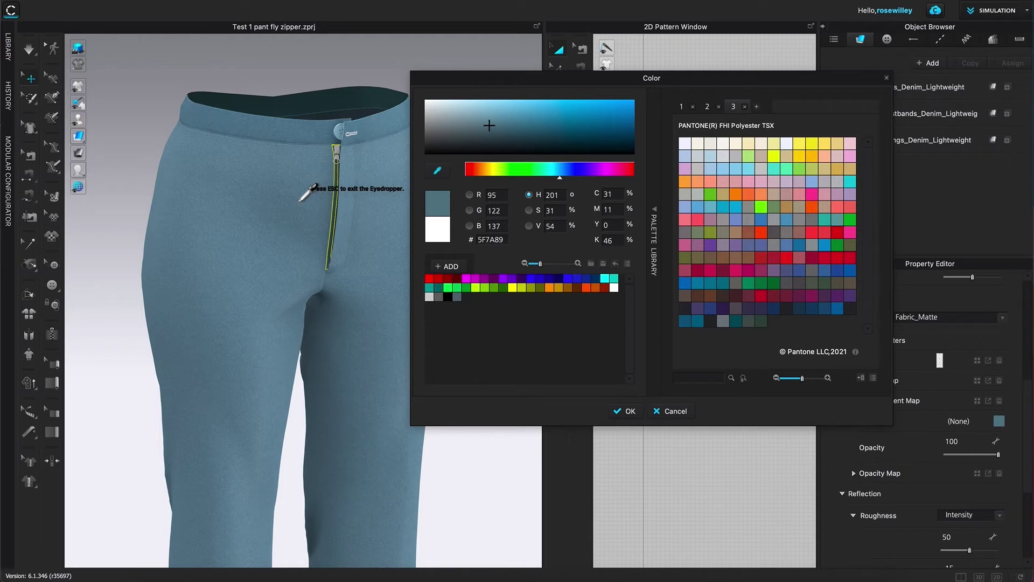
{"action": "key", "text": "Escape"}
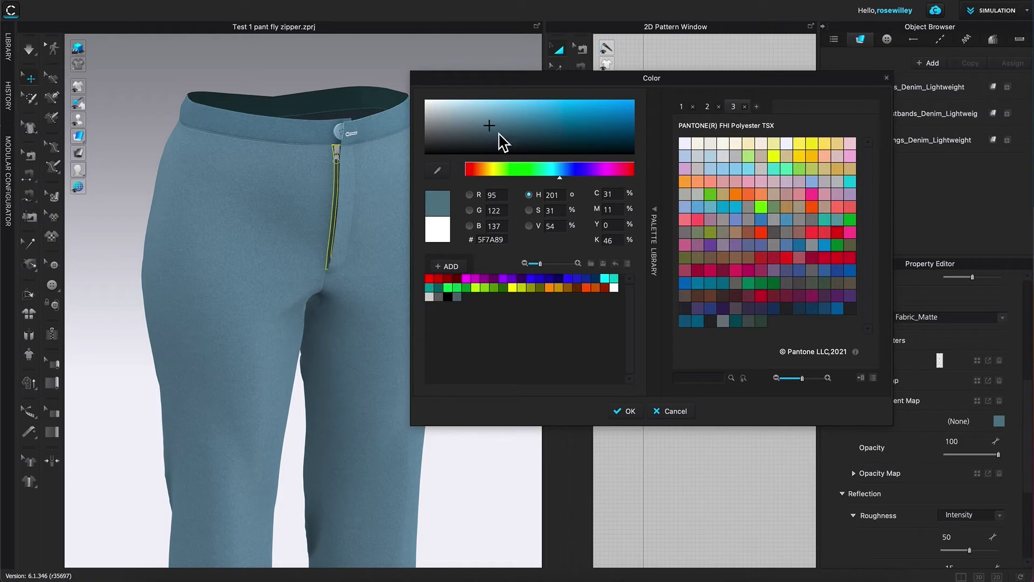
{"action": "left_click", "coordinate": [632, 413]}
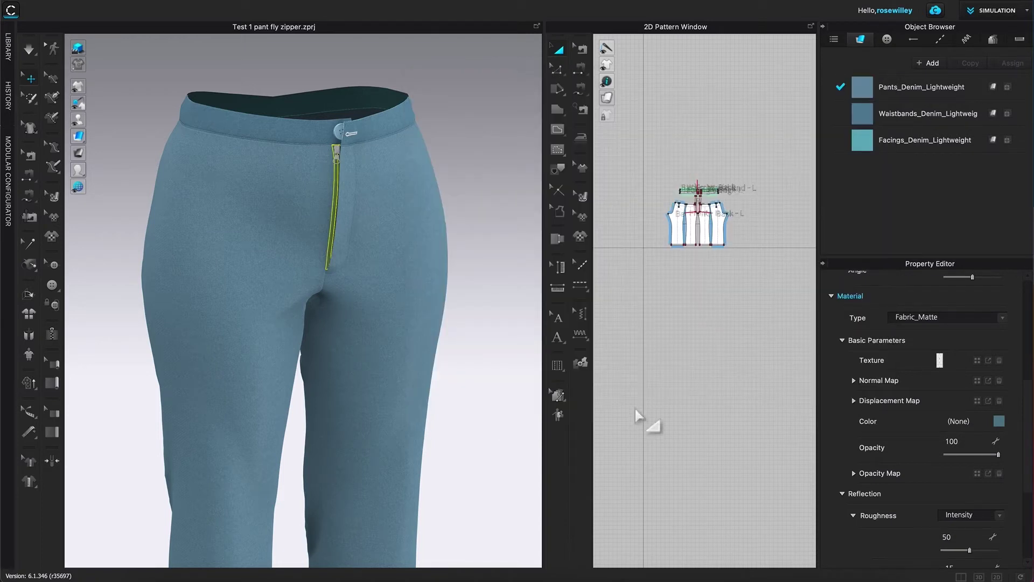
{"action": "scroll", "coordinate": [919, 419], "scroll_direction": "down", "scroll_amount": 2}
{"action": "scroll", "coordinate": [920, 419], "scroll_direction": "up", "scroll_amount": 3}
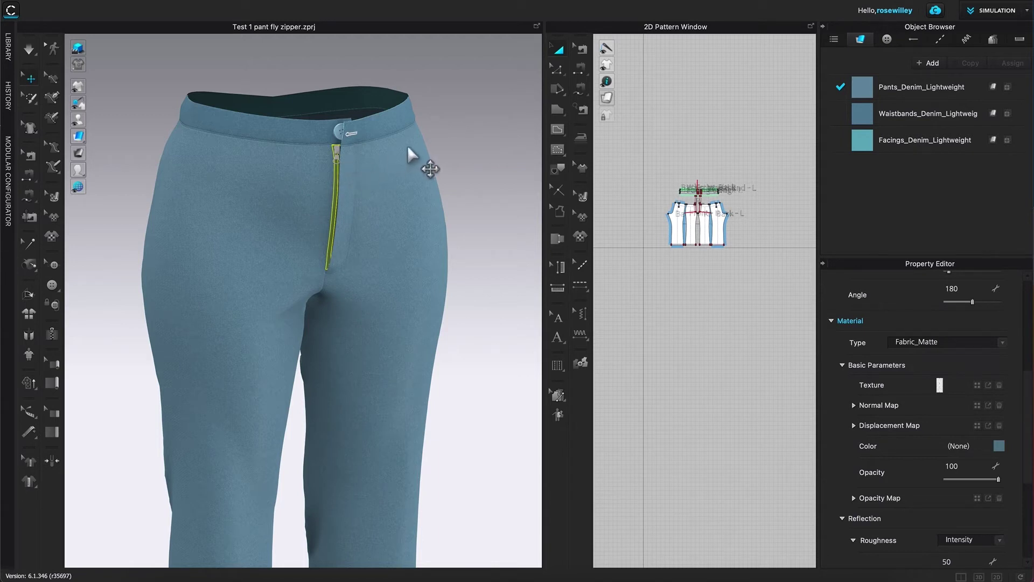
Give the fly zipper's slider the first slider shape and the rectangular puller shape, fourth in the third row.
{"action": "left_click", "coordinate": [469, 115]}
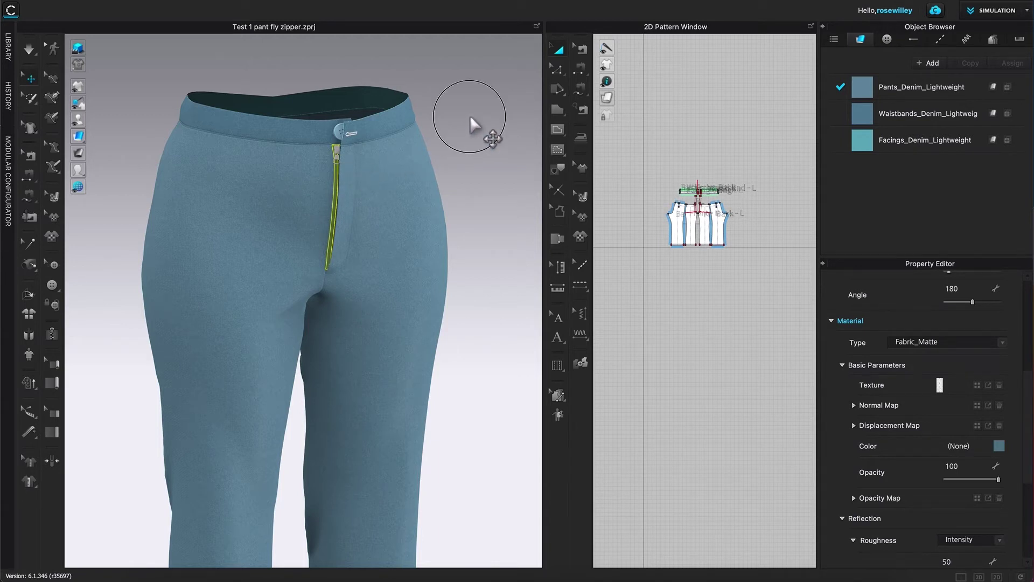
{"action": "left_click", "coordinate": [338, 151]}
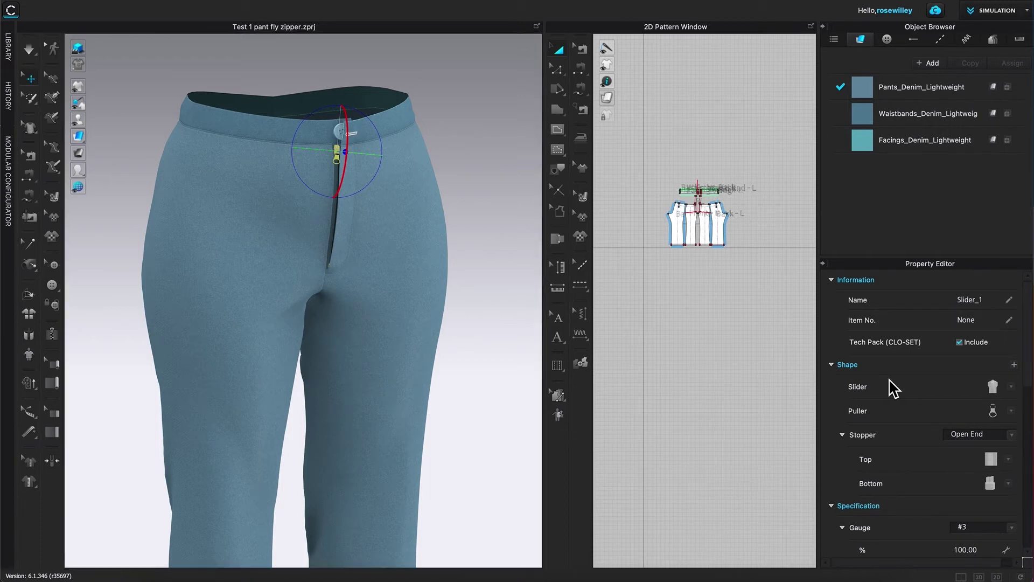
{"action": "scroll", "coordinate": [892, 388], "scroll_direction": "down", "scroll_amount": 3}
{"action": "scroll", "coordinate": [891, 388], "scroll_direction": "up", "scroll_amount": 1}
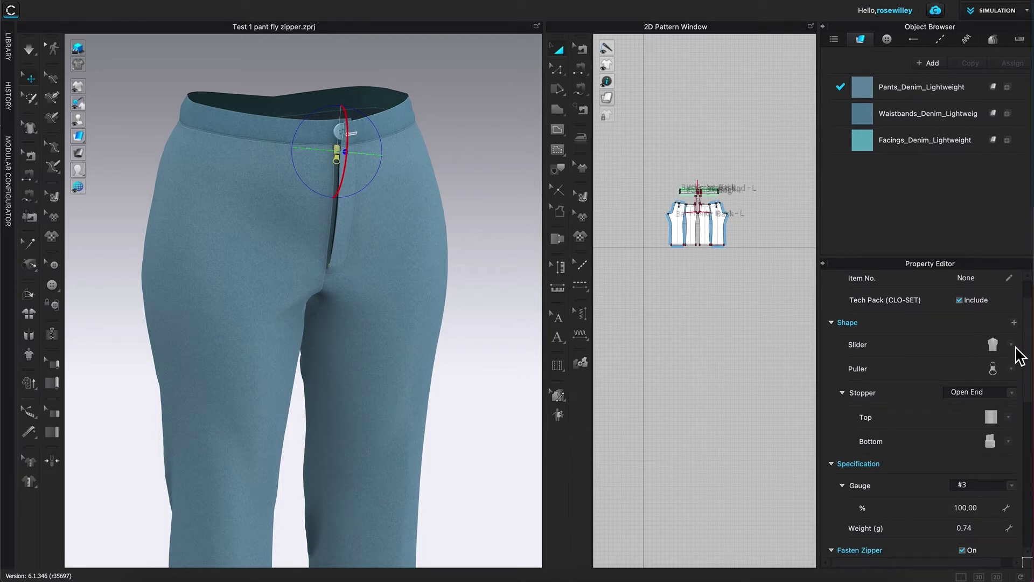
{"action": "left_click", "coordinate": [1016, 348]}
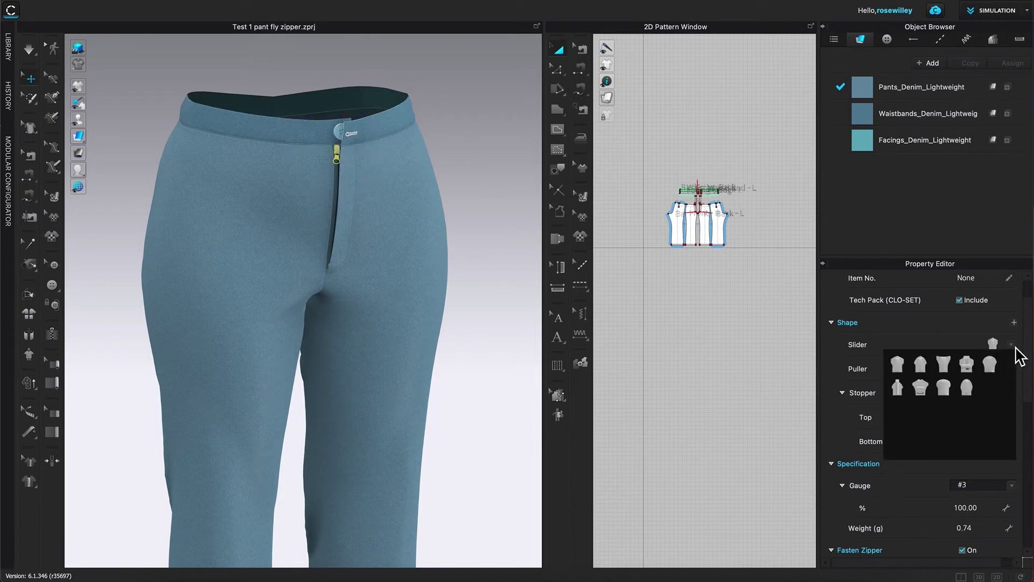
{"action": "left_click", "coordinate": [905, 366]}
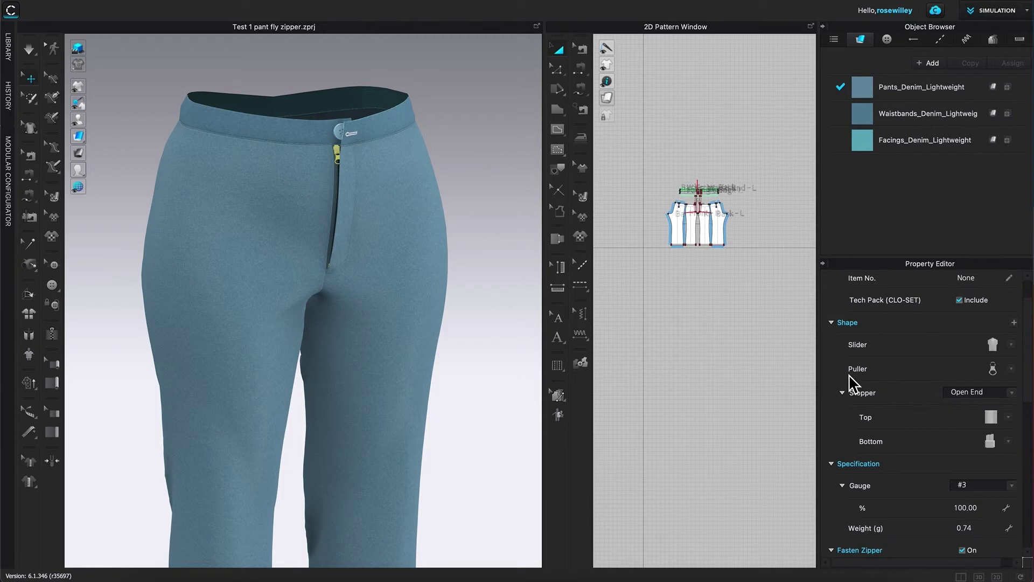
{"action": "left_click", "coordinate": [1012, 369]}
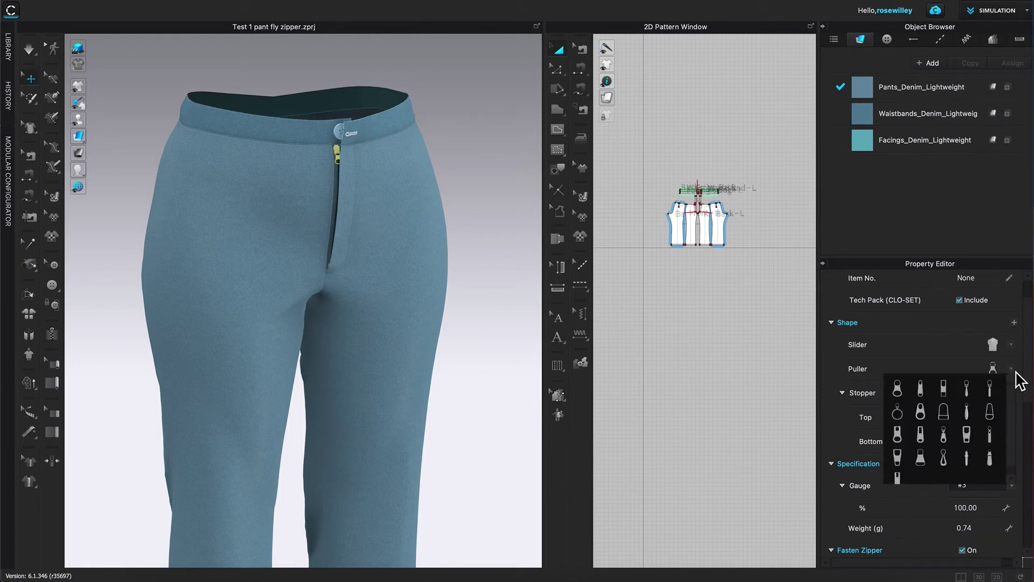
{"action": "left_click", "coordinate": [968, 442]}
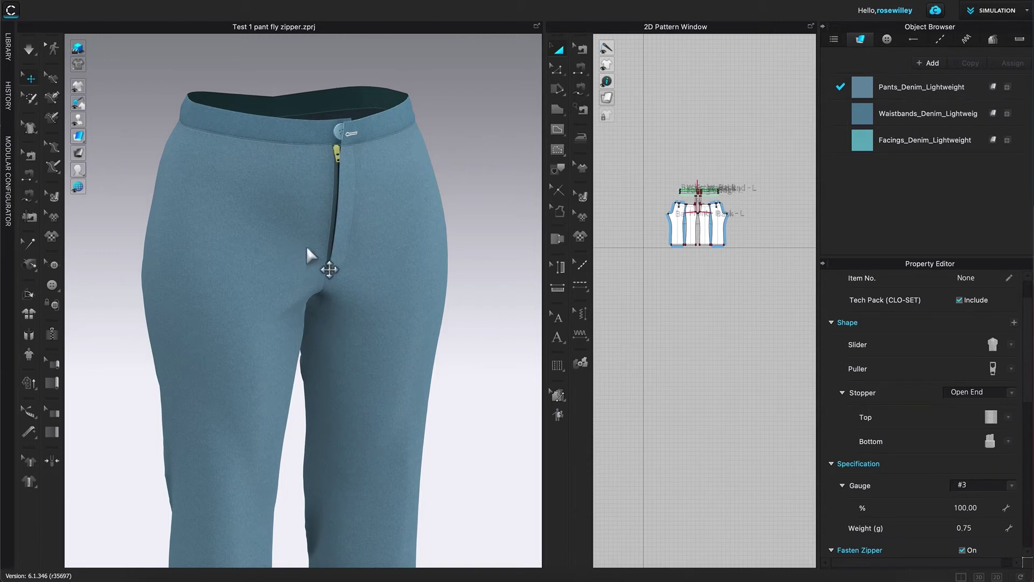
Set the zipper's stopper to Closed End and choose the second shape for both its top and bottom stops.
{"action": "right_click_drag", "start_coordinate": [310, 335], "coordinate": [330, 283]}
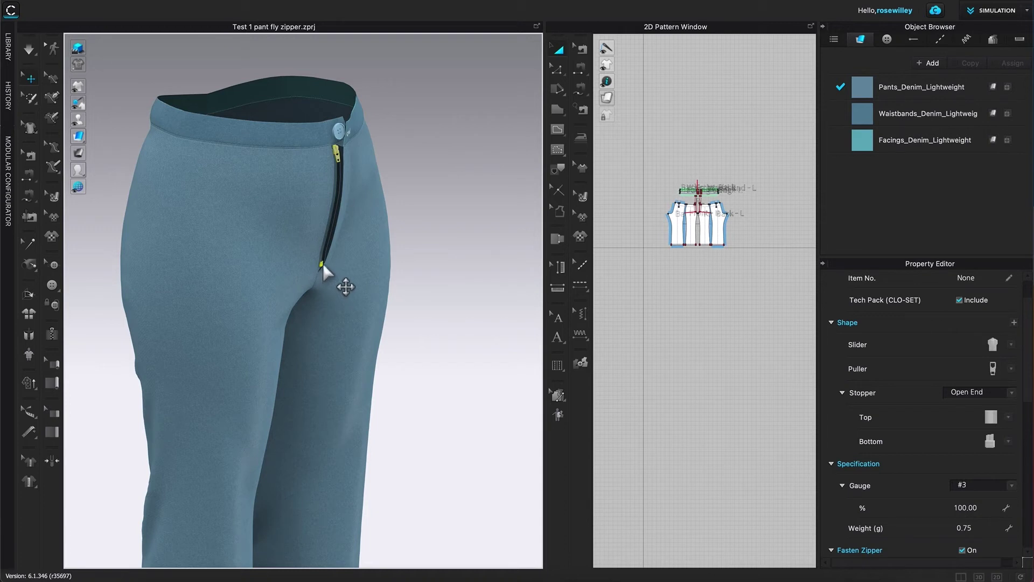
{"action": "left_click_drag", "start_coordinate": [323, 266], "coordinate": [337, 160]}
{"action": "left_click", "coordinate": [1014, 396]}
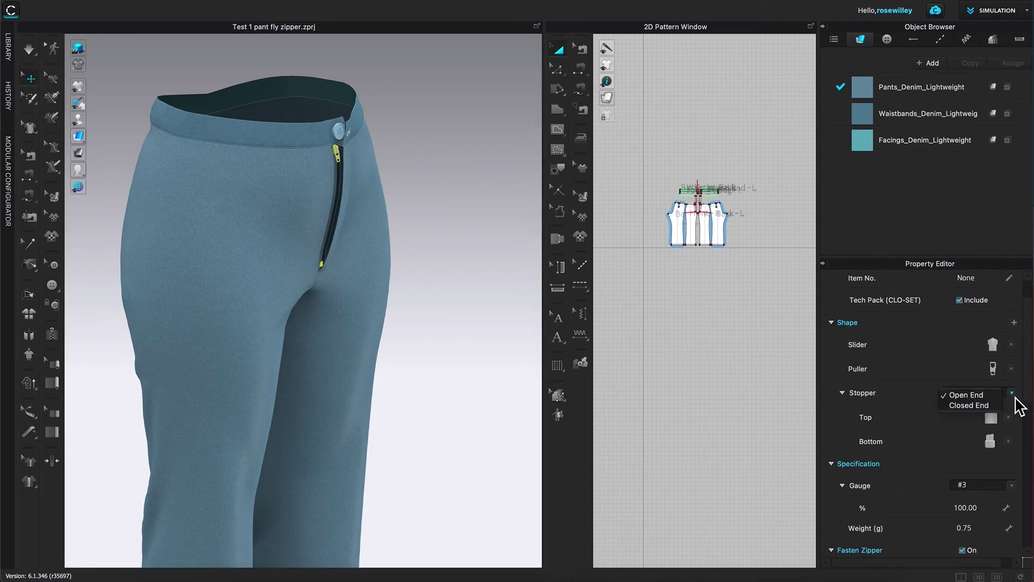
{"action": "left_click", "coordinate": [967, 406]}
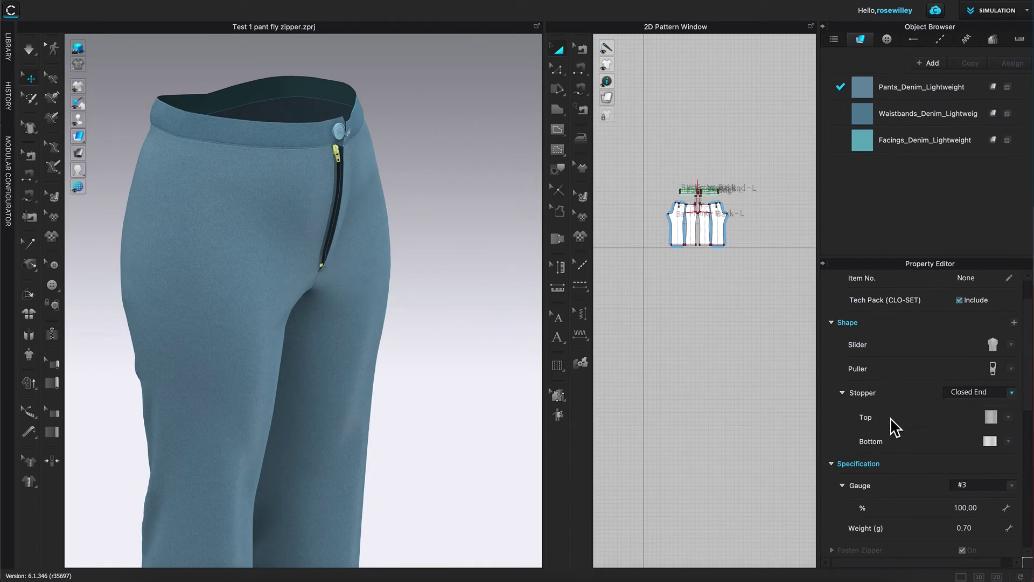
{"action": "left_click", "coordinate": [1009, 418]}
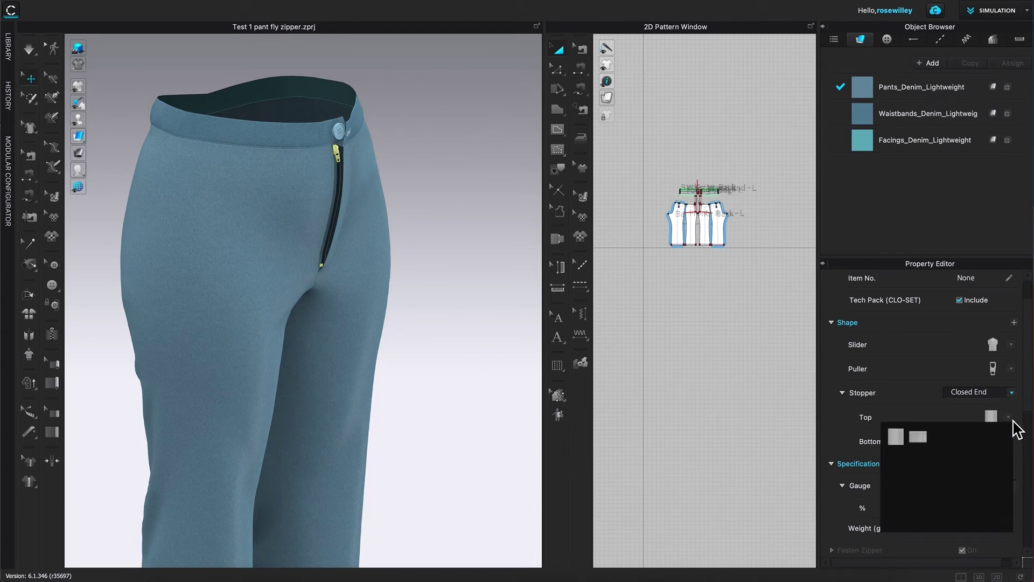
{"action": "left_click", "coordinate": [922, 438]}
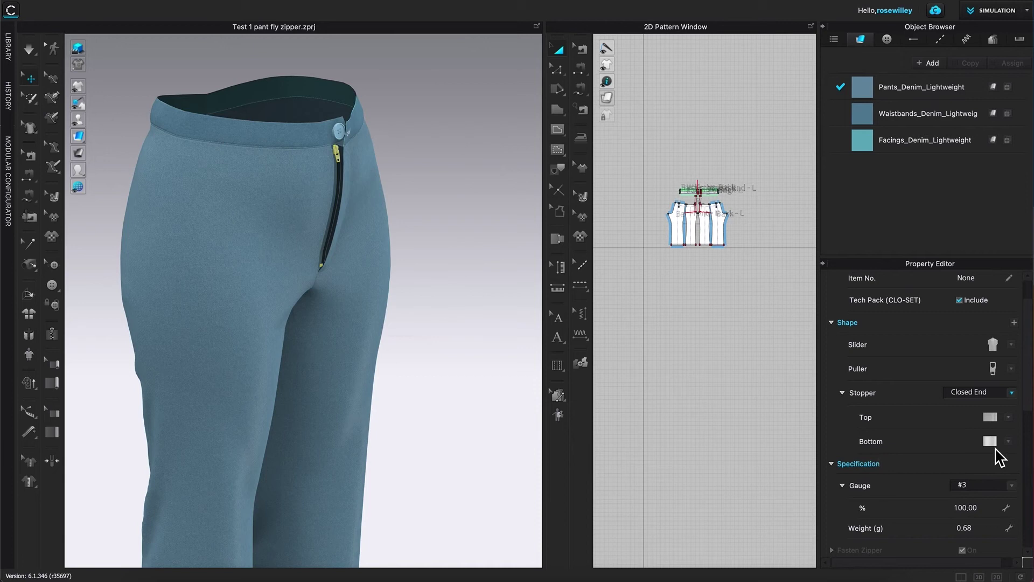
{"action": "left_click", "coordinate": [1011, 443]}
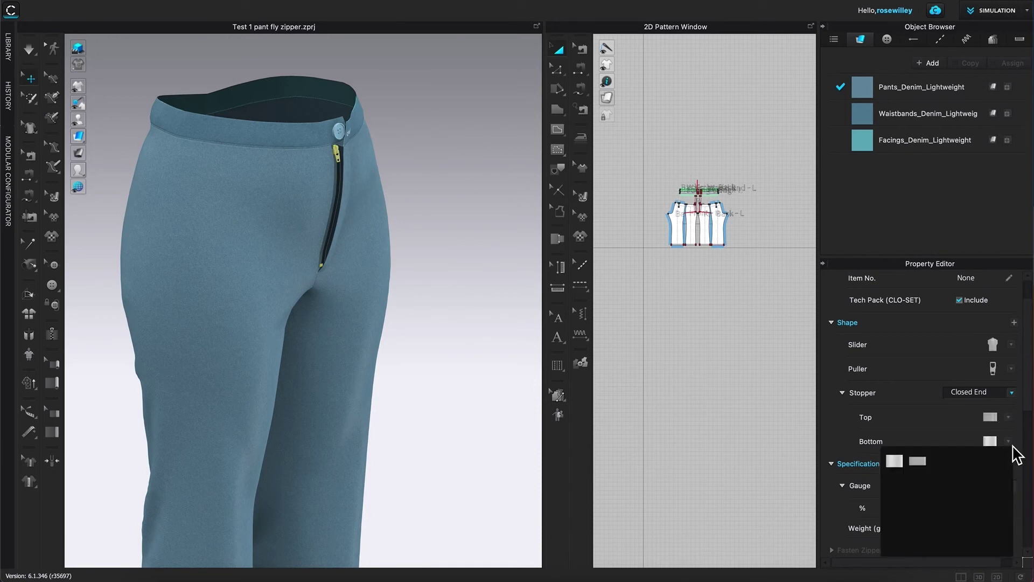
{"action": "left_click", "coordinate": [921, 463]}
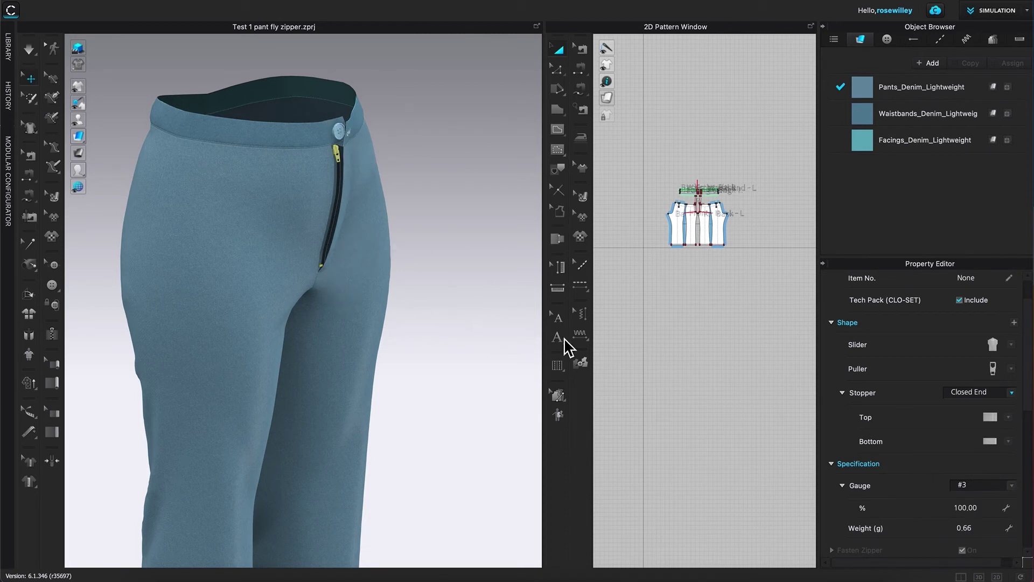
Set the zipper slider's material type to Plastic.
{"action": "scroll", "coordinate": [928, 434], "scroll_direction": "down", "scroll_amount": 5}
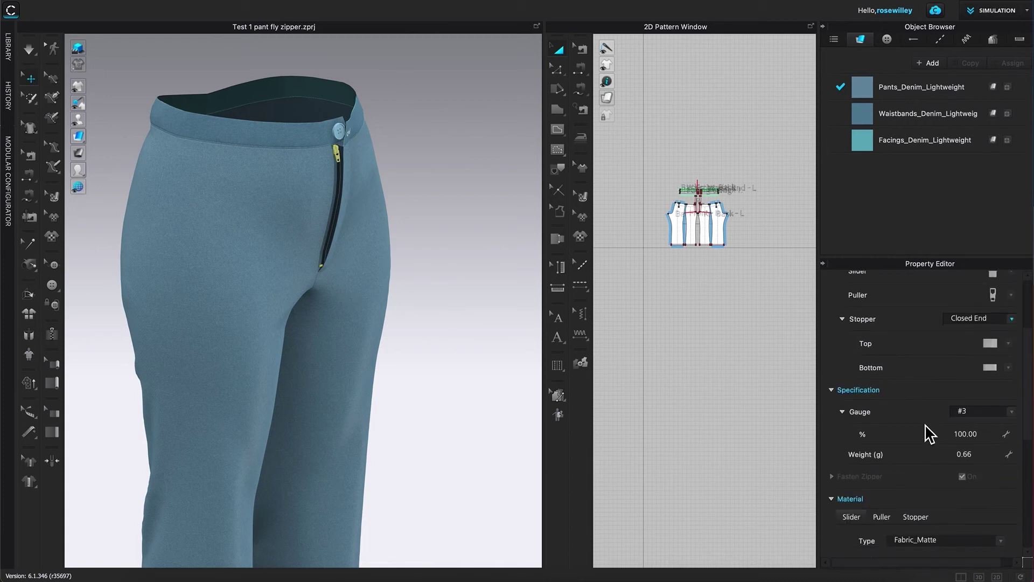
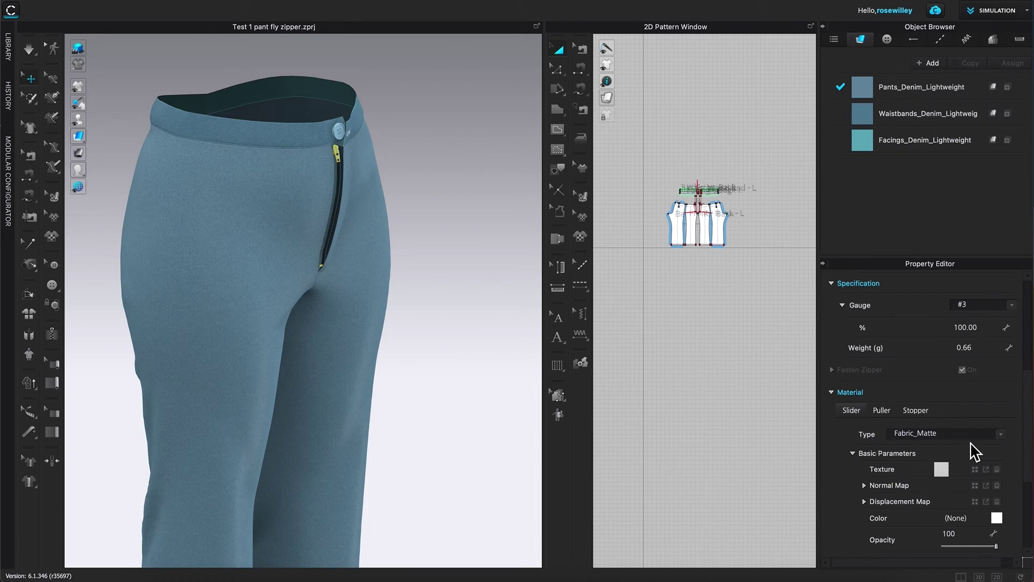
{"action": "left_click", "coordinate": [1002, 435]}
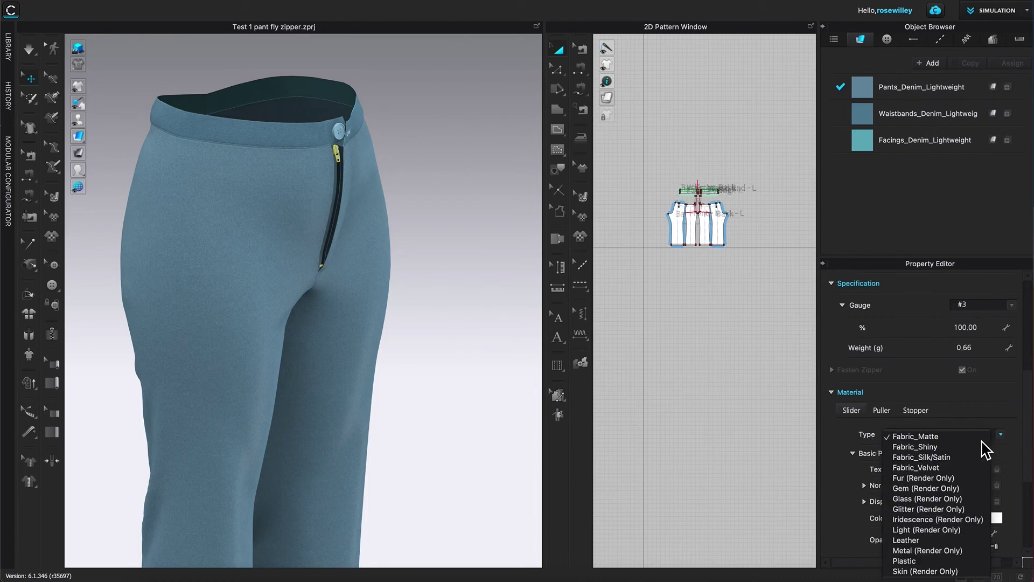
{"action": "left_click", "coordinate": [905, 561]}
{"action": "scroll", "coordinate": [928, 476], "scroll_direction": "down", "scroll_amount": 3}
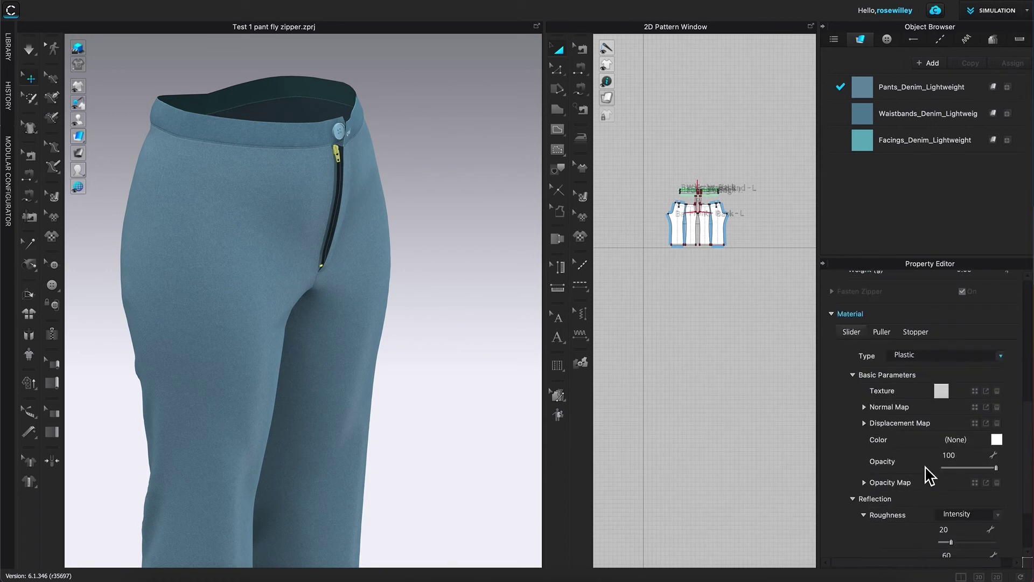
{"action": "scroll", "coordinate": [928, 476], "scroll_direction": "down", "scroll_amount": 3}
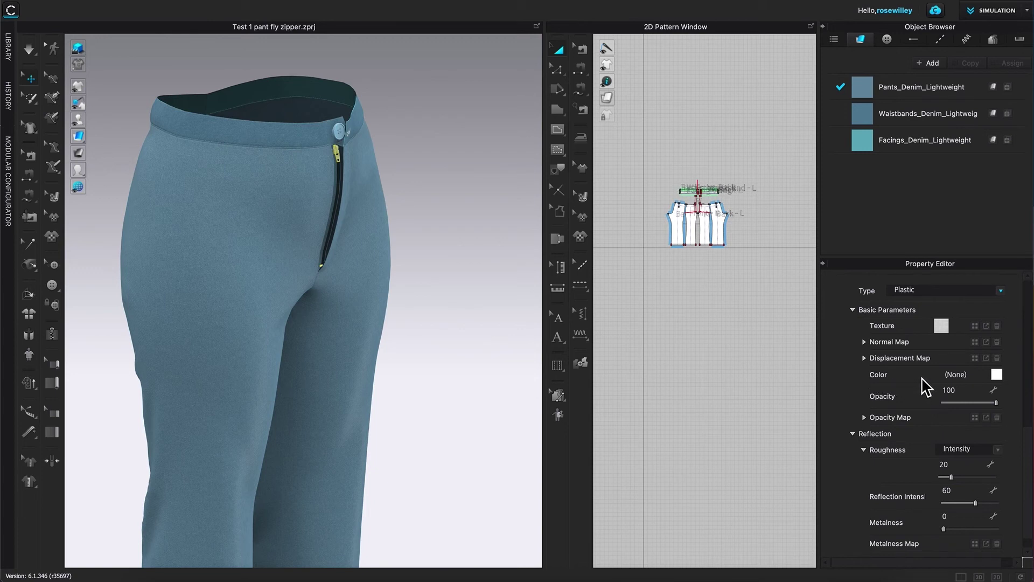
Sample the denim with the Eyedropper as the zipper slider's colour, lighten it to A0B1BC, and deselect the zipper.
{"action": "left_click", "coordinate": [998, 375]}
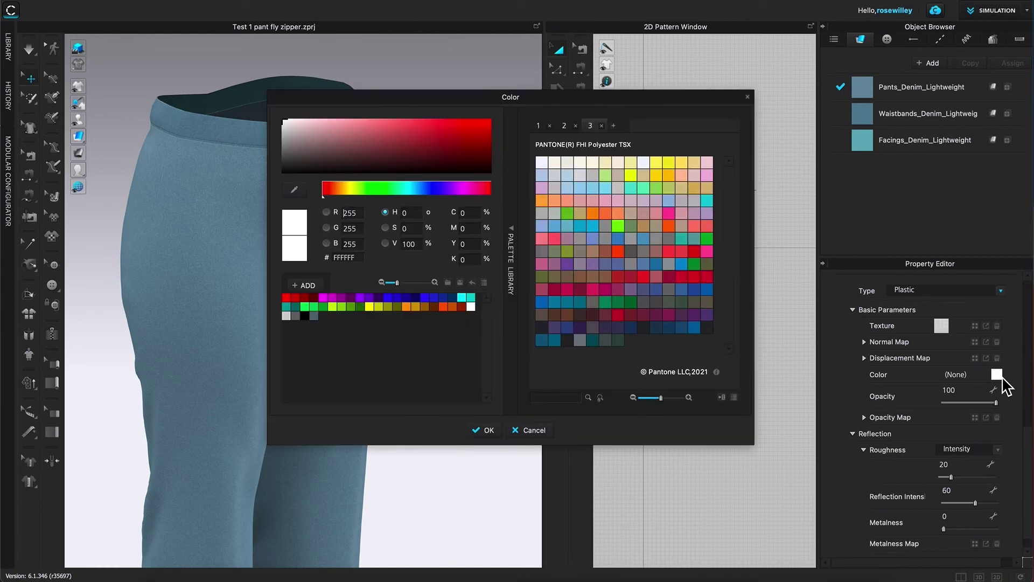
{"action": "left_click_drag", "start_coordinate": [439, 108], "coordinate": [577, 87]}
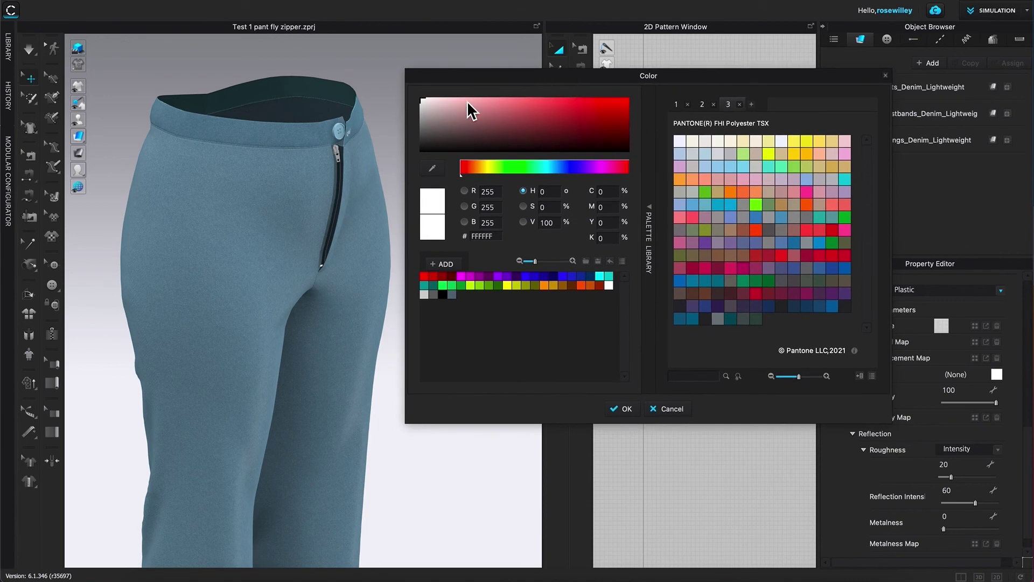
{"action": "left_click", "coordinate": [434, 171]}
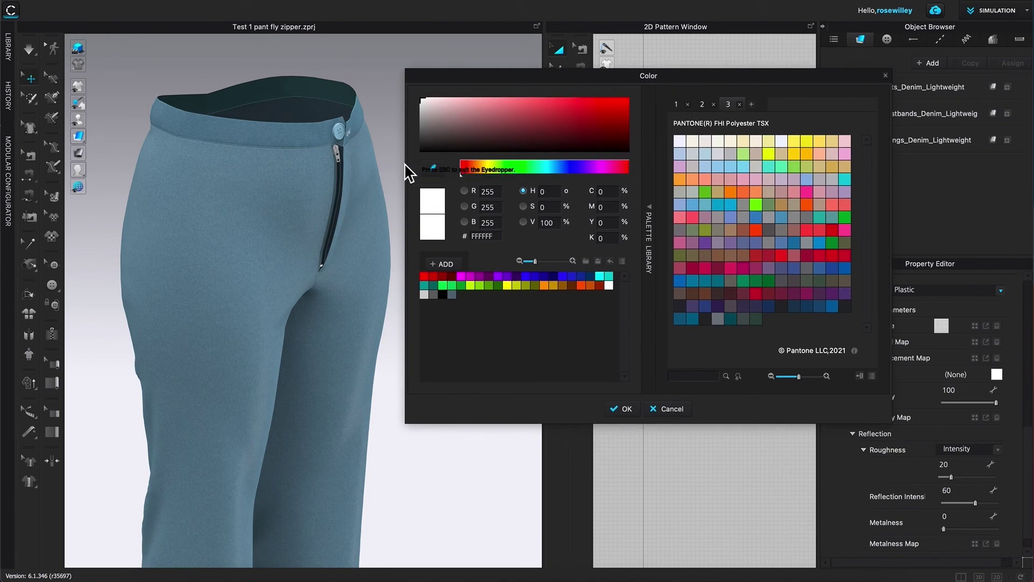
{"action": "left_click", "coordinate": [319, 179]}
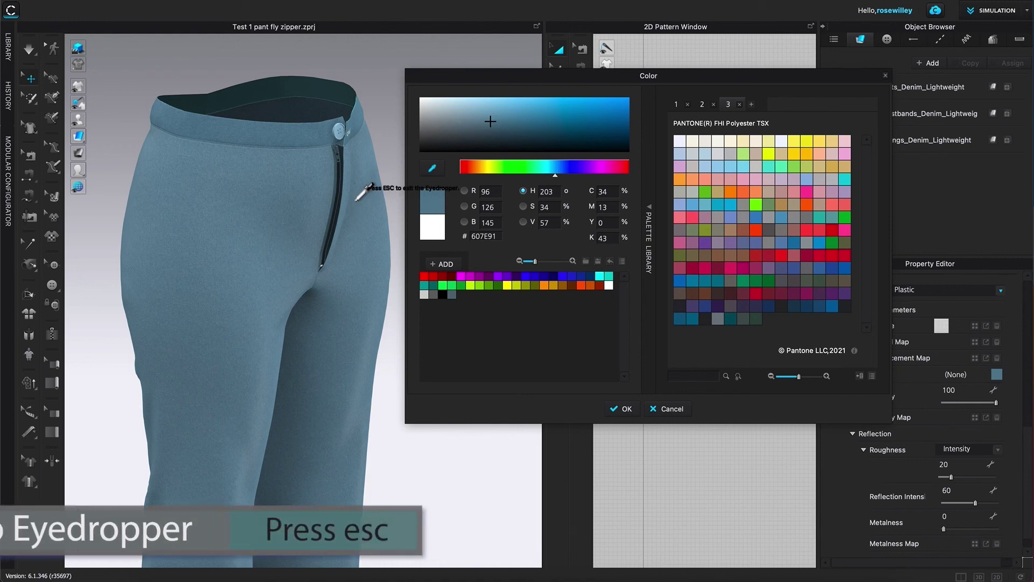
{"action": "key", "text": "Escape"}
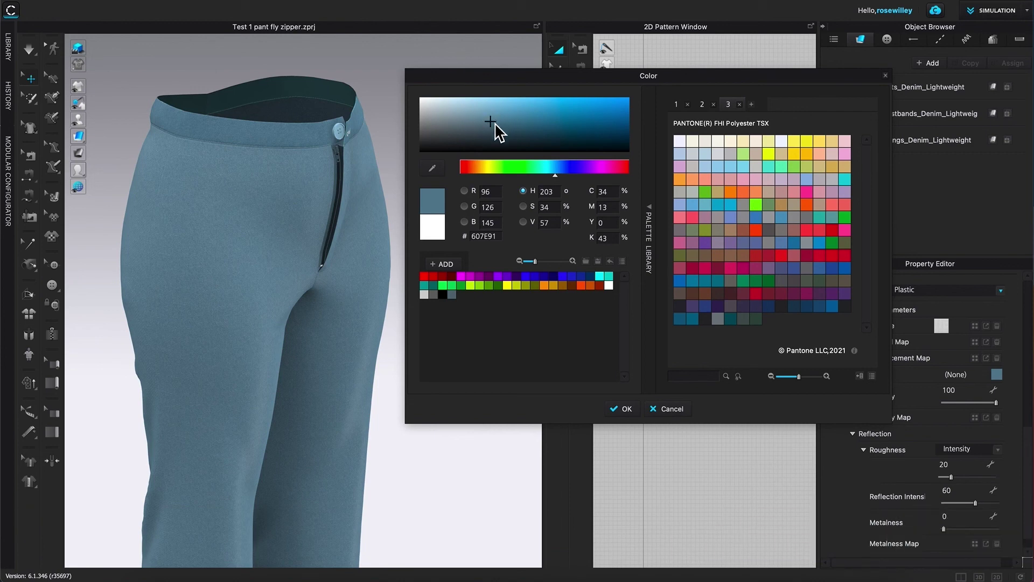
{"action": "mouse_move", "coordinate": [495, 123]}
{"action": "left_mouse_down"}
{"action": "mouse_move", "coordinate": [461, 109]}
{"action": "mouse_move", "coordinate": [457, 124]}
{"action": "mouse_move", "coordinate": [478, 109]}
{"action": "mouse_move", "coordinate": [476, 123]}
{"action": "mouse_move", "coordinate": [474, 109]}
{"action": "mouse_move", "coordinate": [452, 112]}
{"action": "left_mouse_up"}
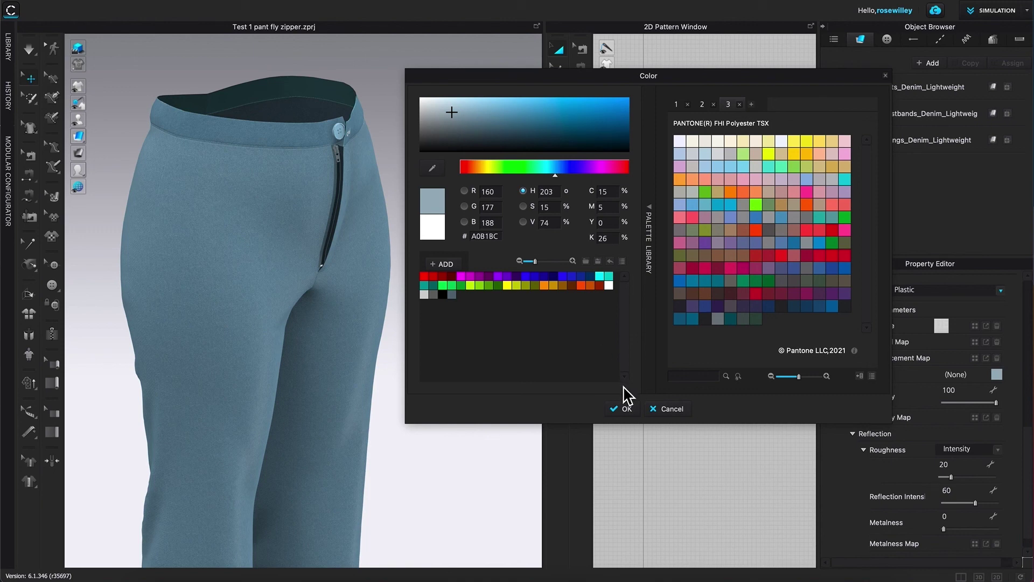
{"action": "left_click", "coordinate": [630, 410]}
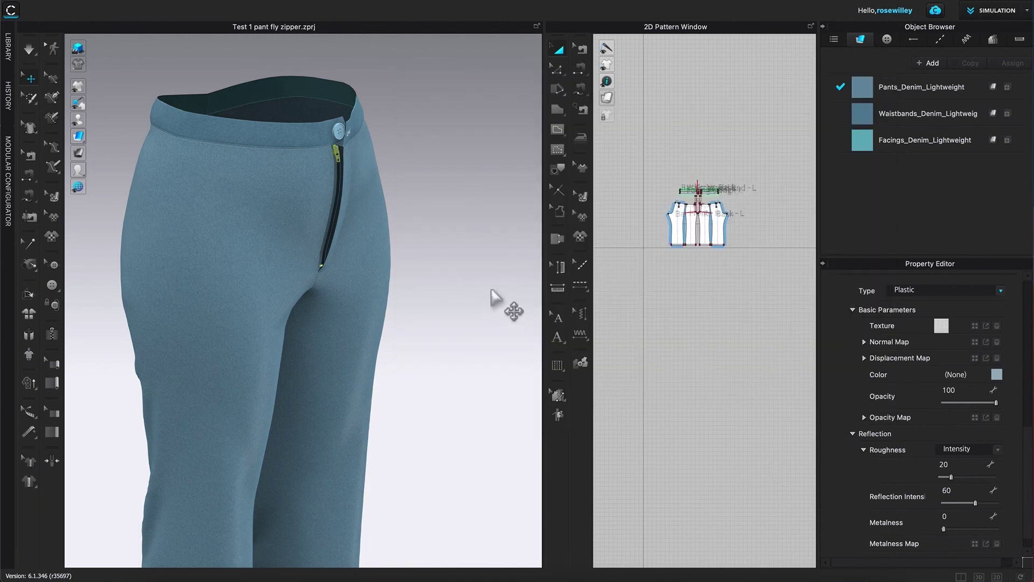
{"action": "left_click", "coordinate": [465, 111]}
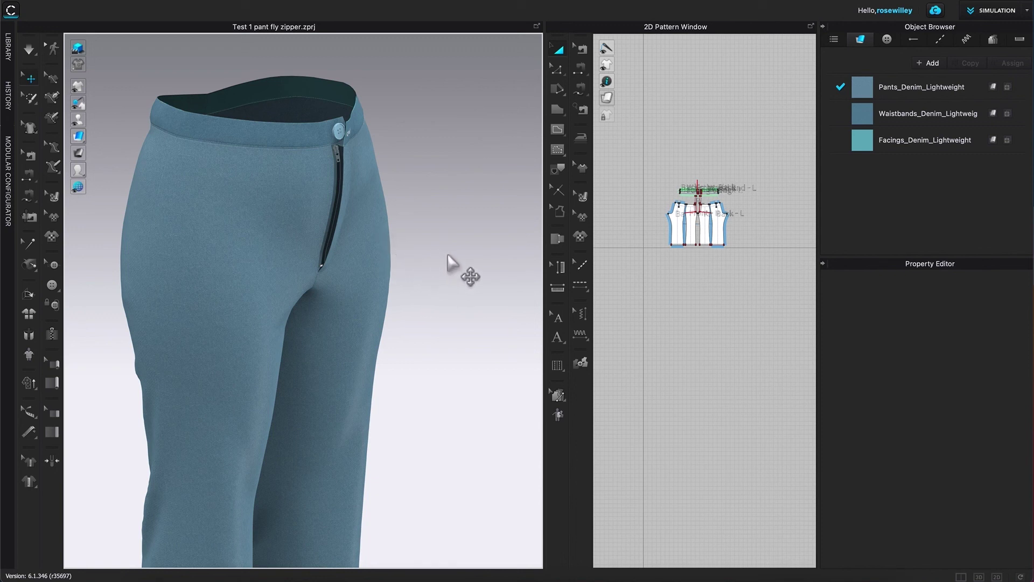
{"action": "right_click_drag", "start_coordinate": [449, 262], "coordinate": [409, 251]}
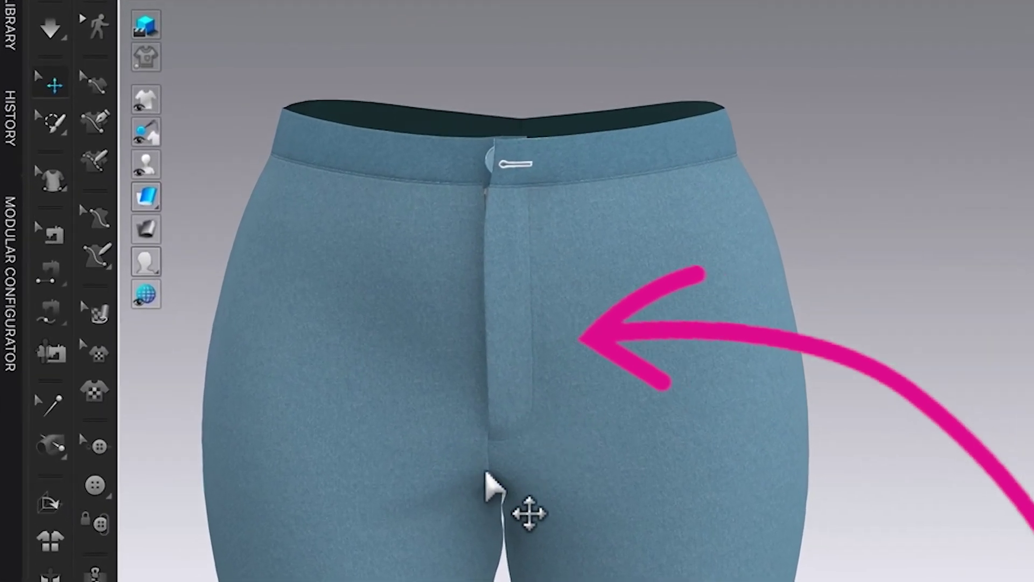
{"action": "right_click_drag", "start_coordinate": [579, 296], "coordinate": [752, 581]}
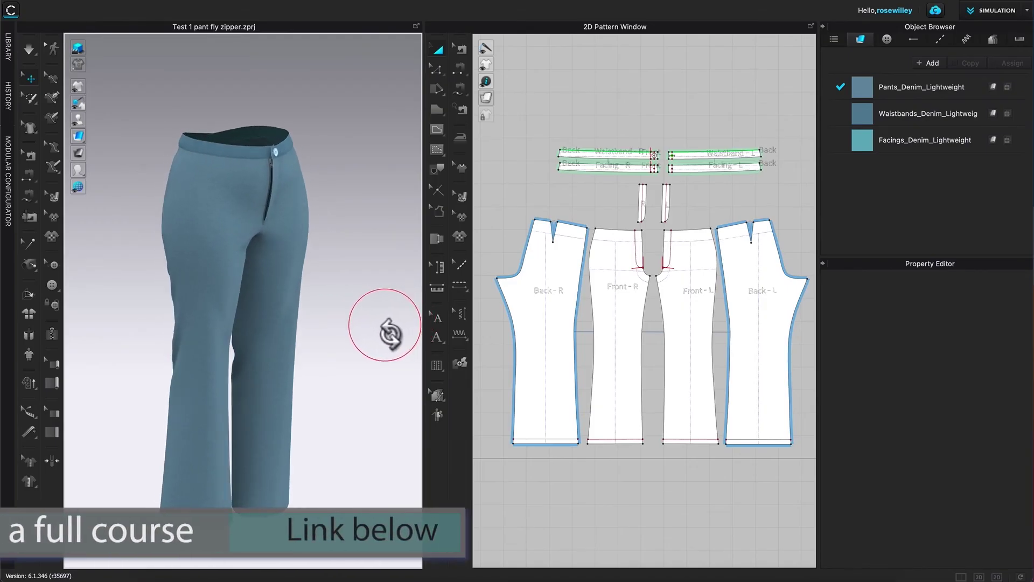
{"action": "right_click_drag", "start_coordinate": [391, 334], "coordinate": [372, 326]}
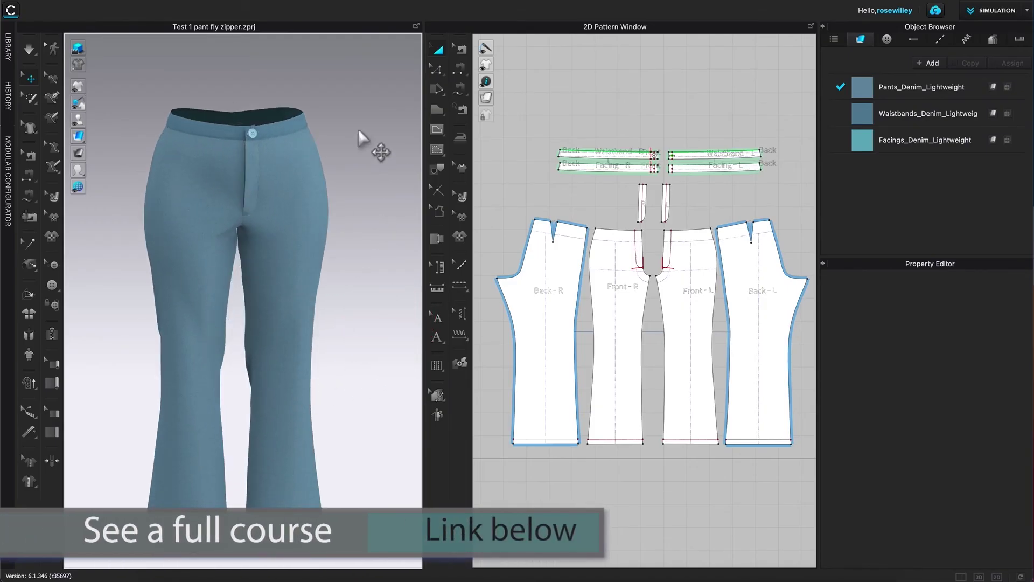